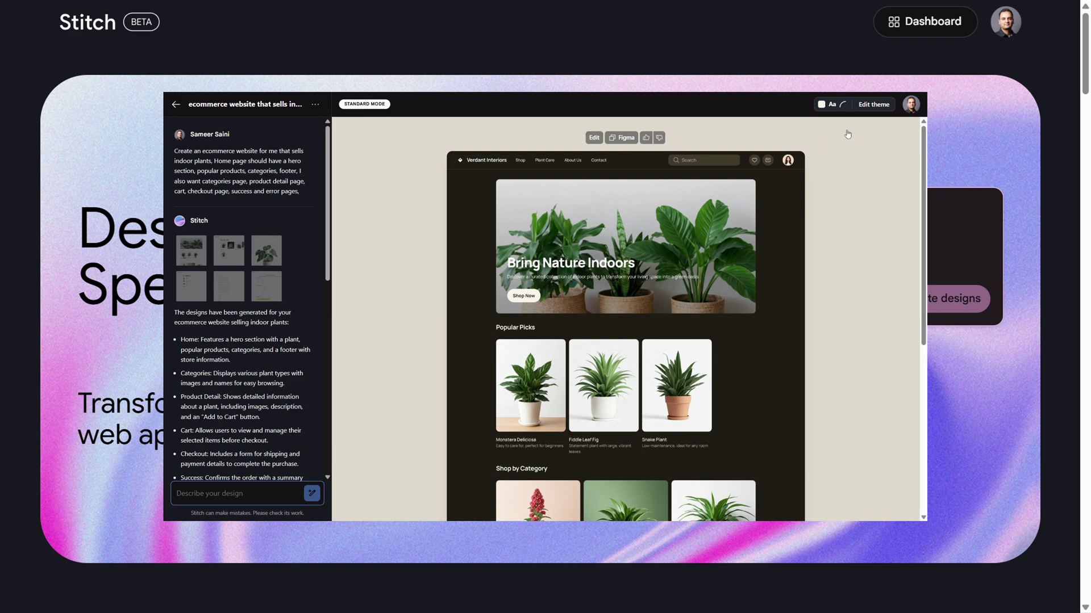
left_click(869, 104)
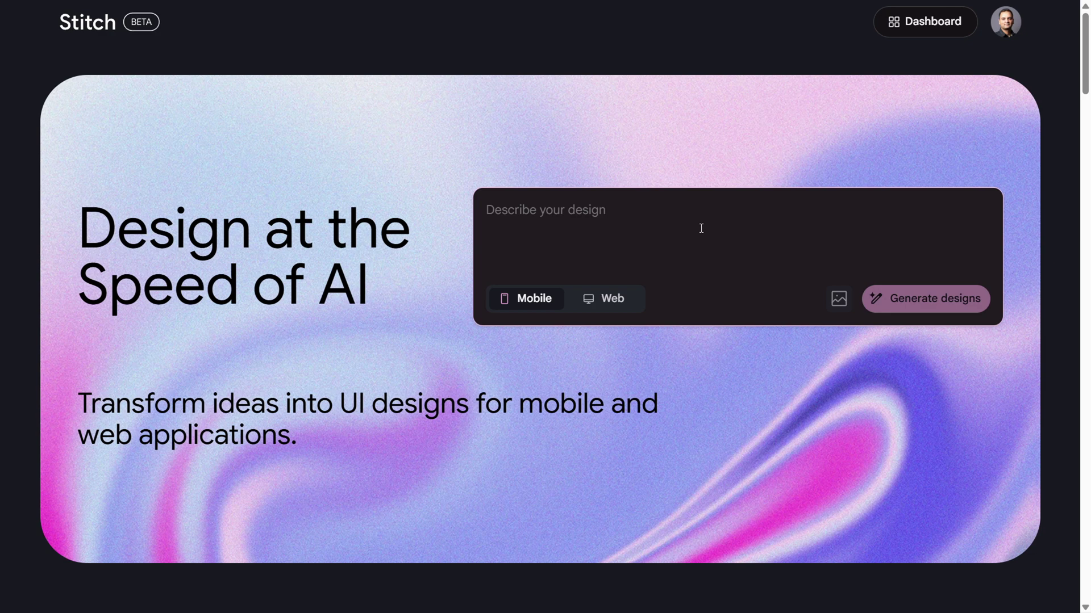
Look through the landing page's example designs and feature sections down to the Questions section.
scroll(449, 221, "down", 12)
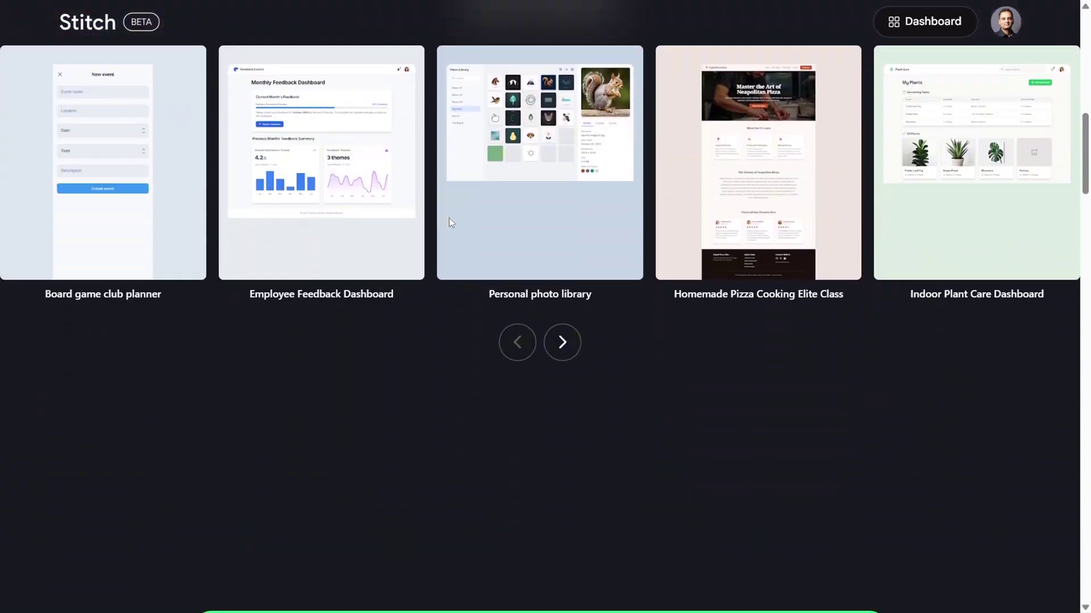
scroll(394, 375, "down", 3)
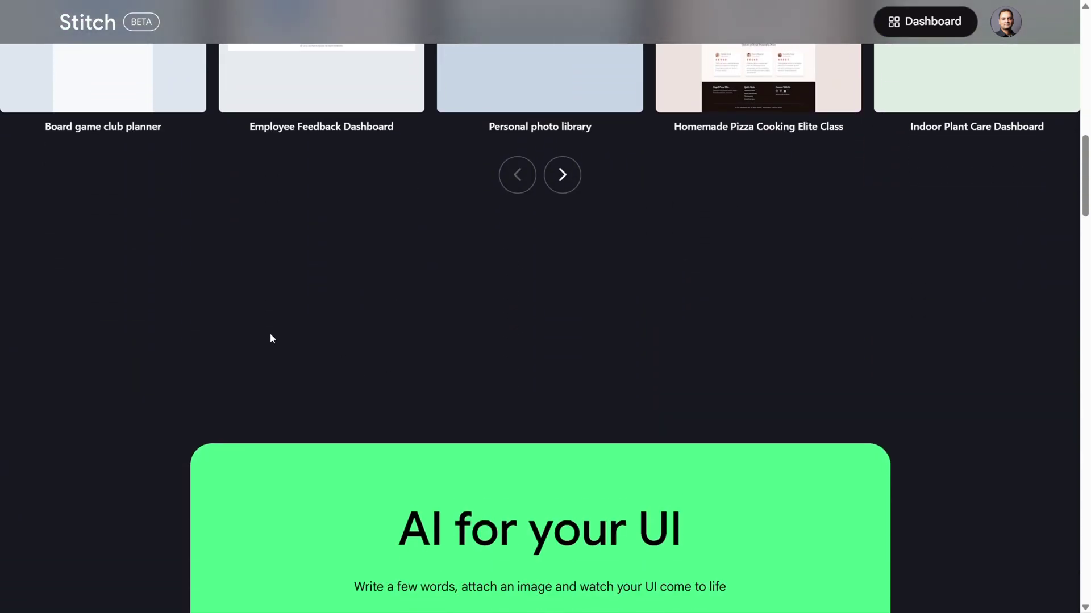
scroll(271, 335, "down", 10)
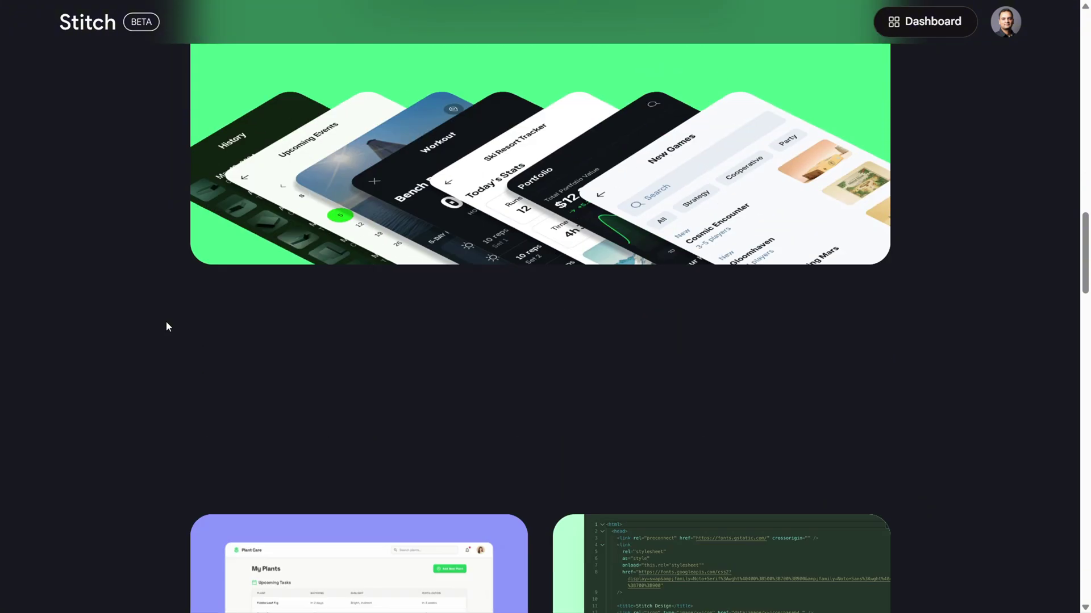
scroll(167, 322, "down", 20)
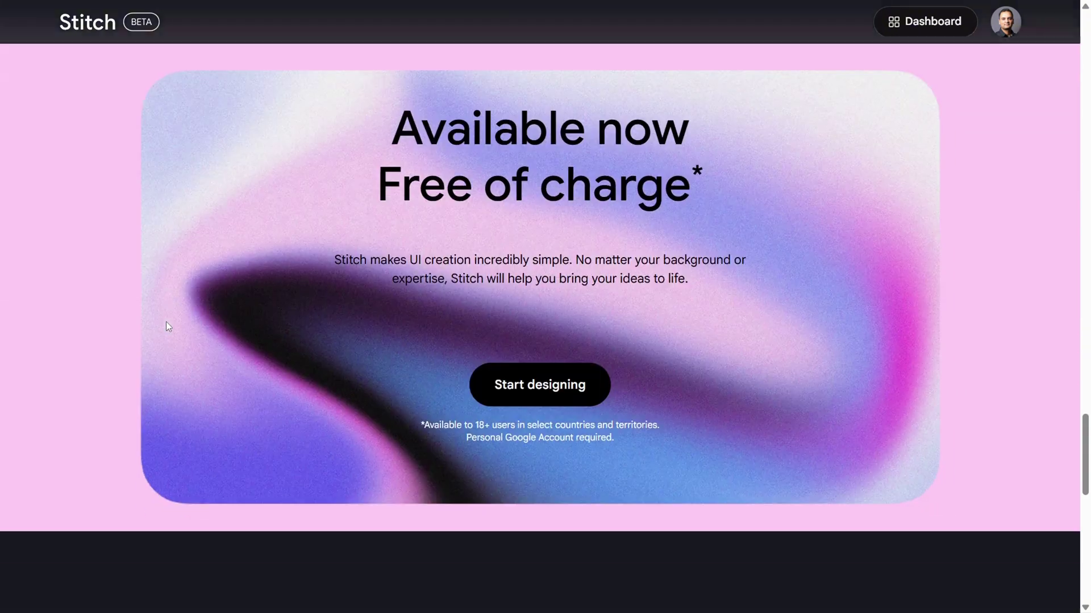
scroll(166, 321, "down", 7)
scroll(157, 314, "down", 3)
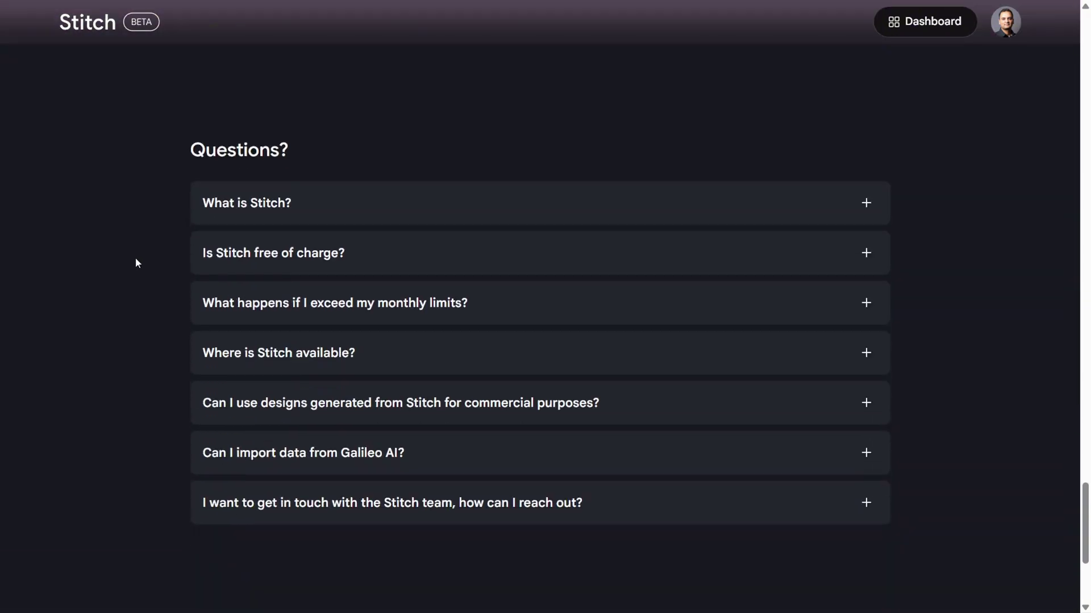
Enlarge the page, expand "What is Stitch?" and highlight its passages on Figma export, frontend code and AI models.
key("ctrl+plus")
key("ctrl+plus")
key("ctrl+plus")
left_click(690, 154)
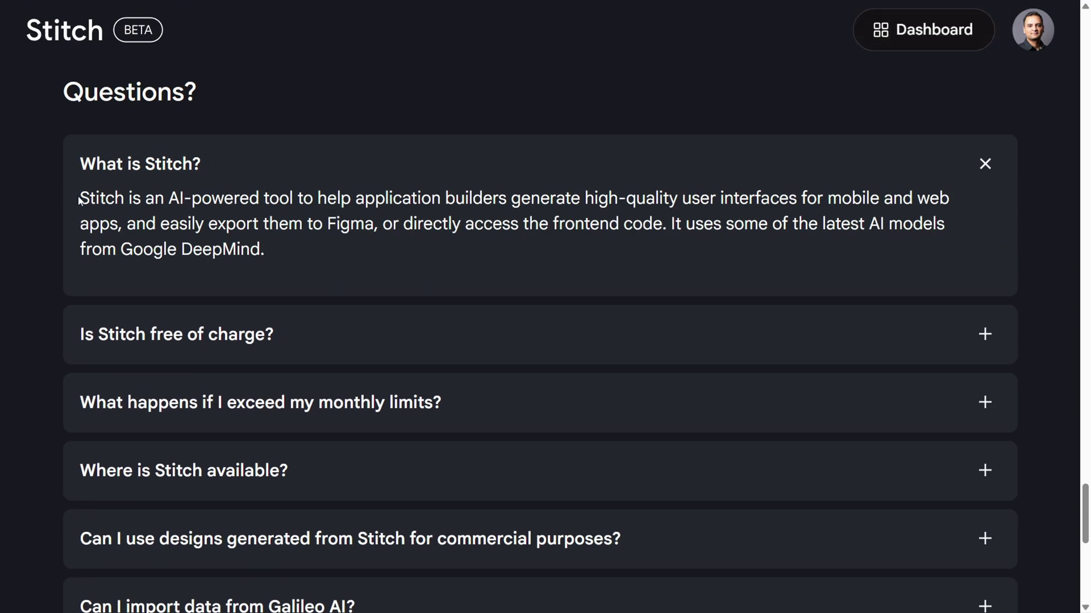
left_click_drag(79, 200, 374, 223)
left_click(123, 225)
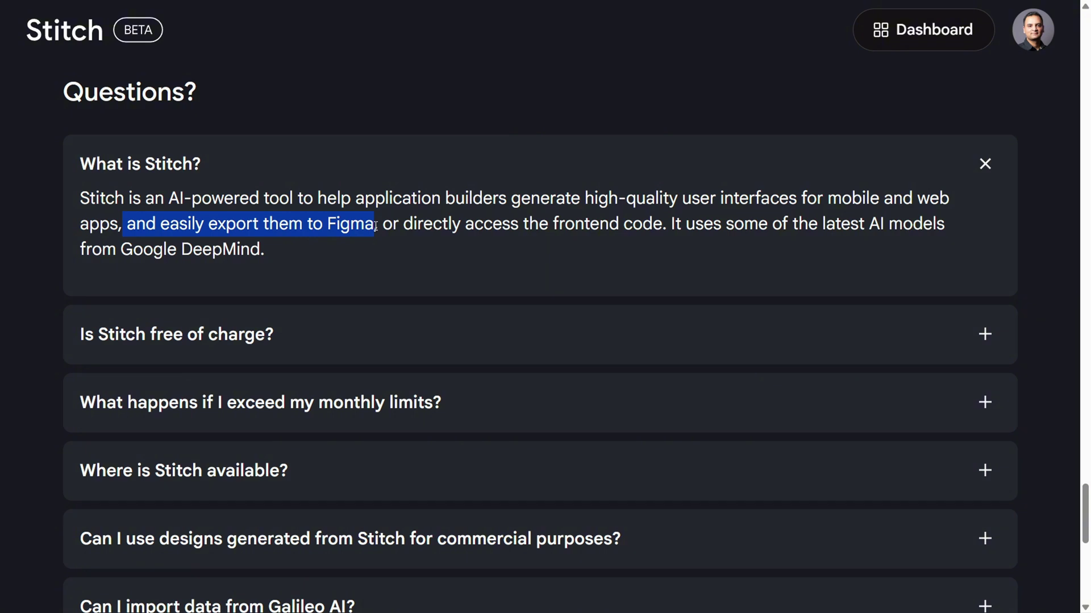
left_click_drag(384, 225, 260, 249)
left_click(675, 225)
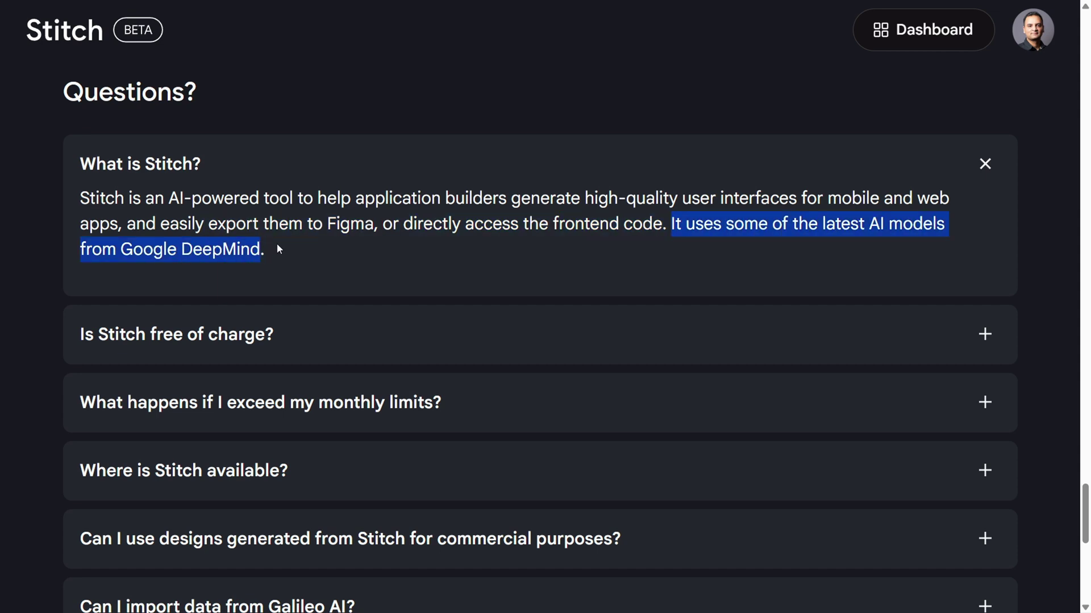
left_click(280, 254)
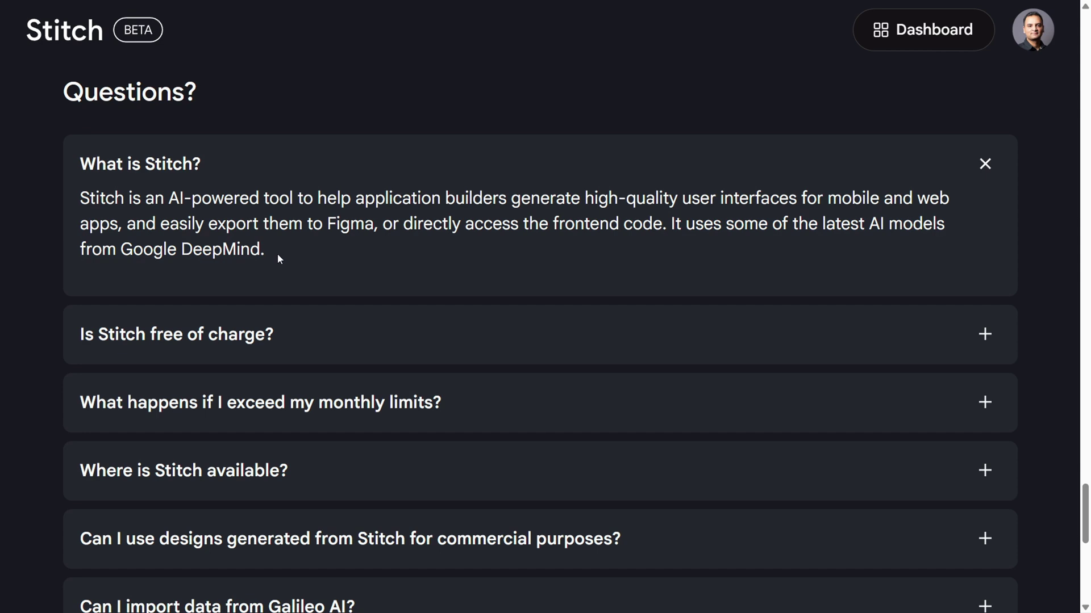
Expand "Is Stitch free of charge?" and highlight the monthly generation allowances for the Flash and Experimental modes.
left_click(332, 338)
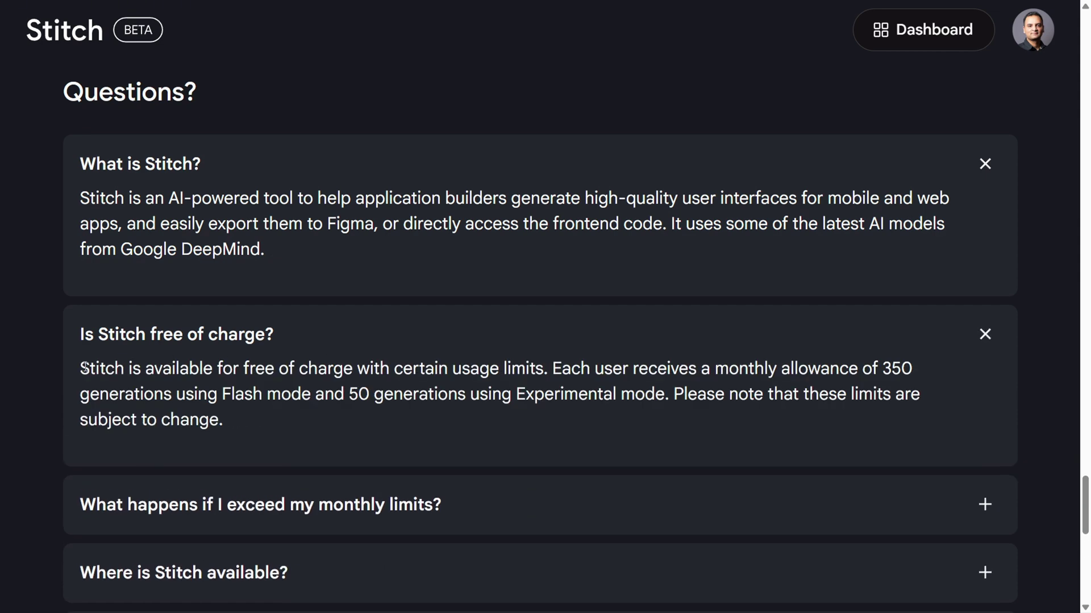
left_click_drag(80, 368, 543, 369)
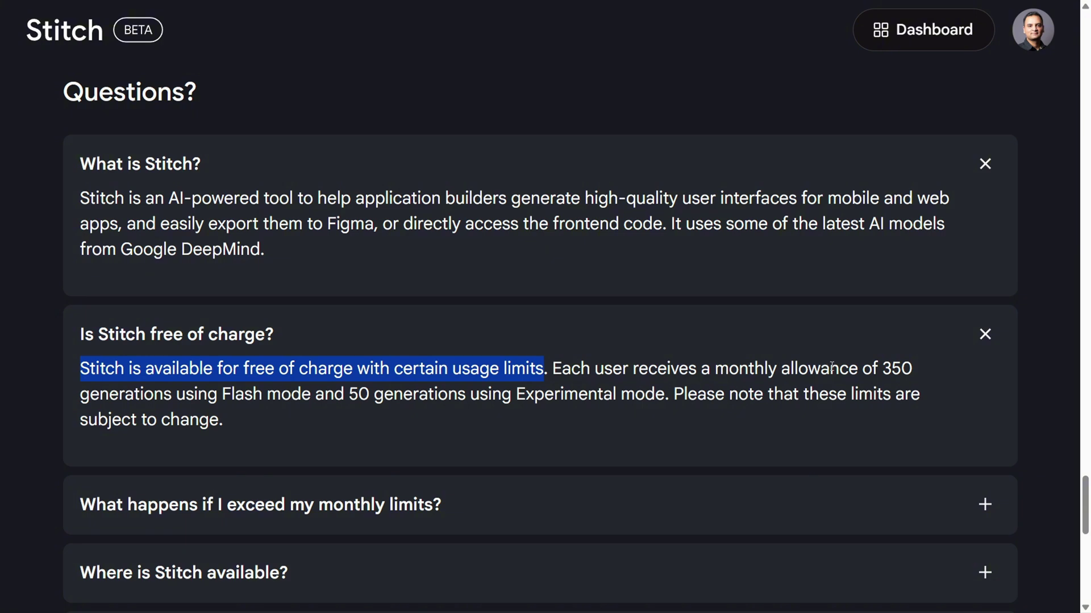
left_click_drag(880, 368, 912, 368)
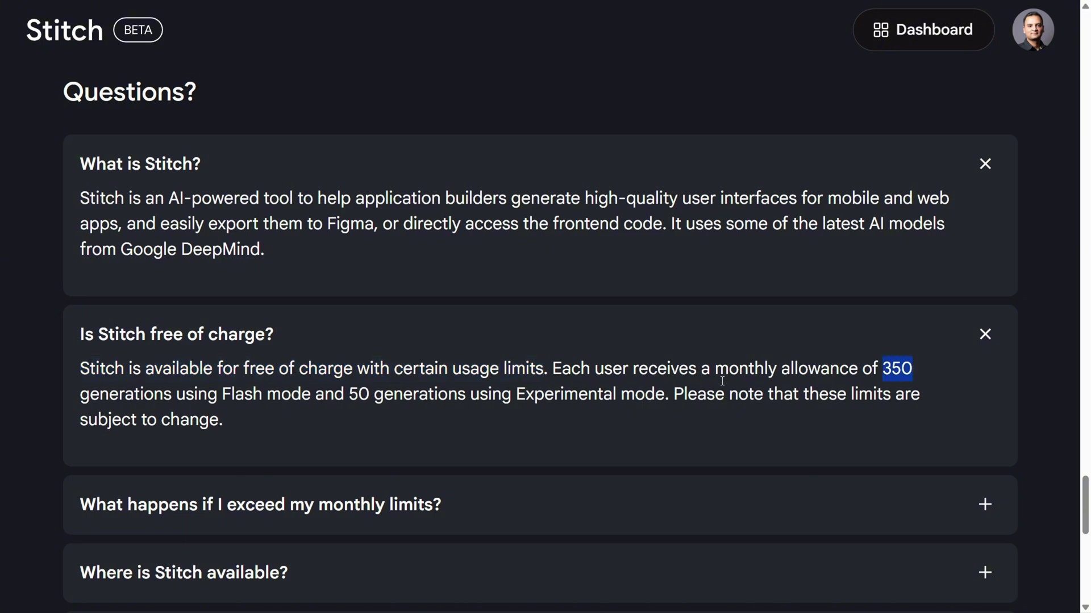
left_click_drag(83, 393, 222, 393)
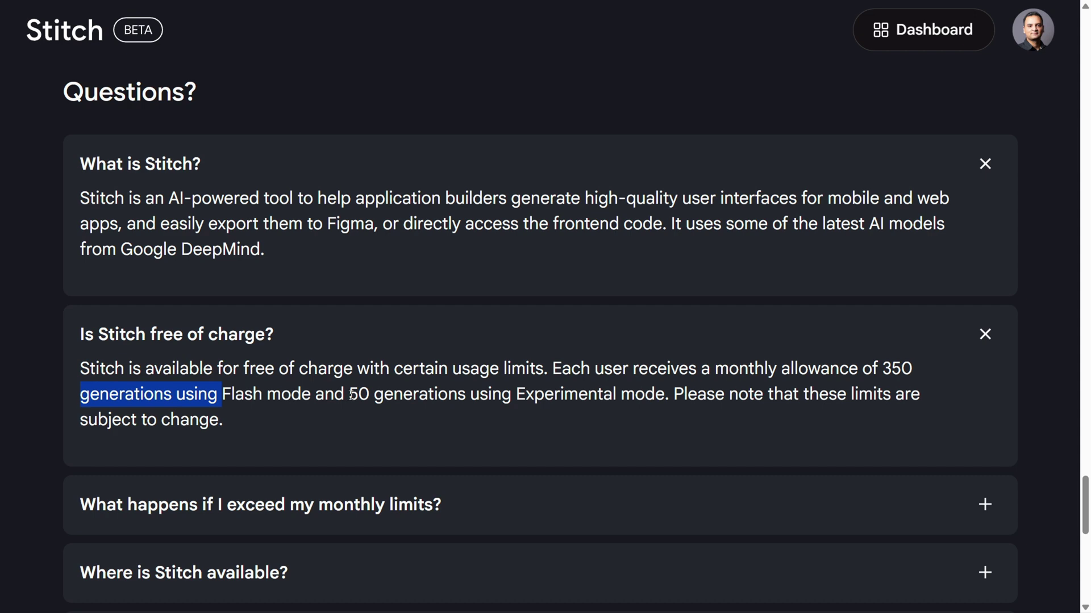
left_click_drag(348, 395, 368, 395)
Expand the question "What happens if I exceed my monthly limits?" and read its answer.
left_click(452, 505)
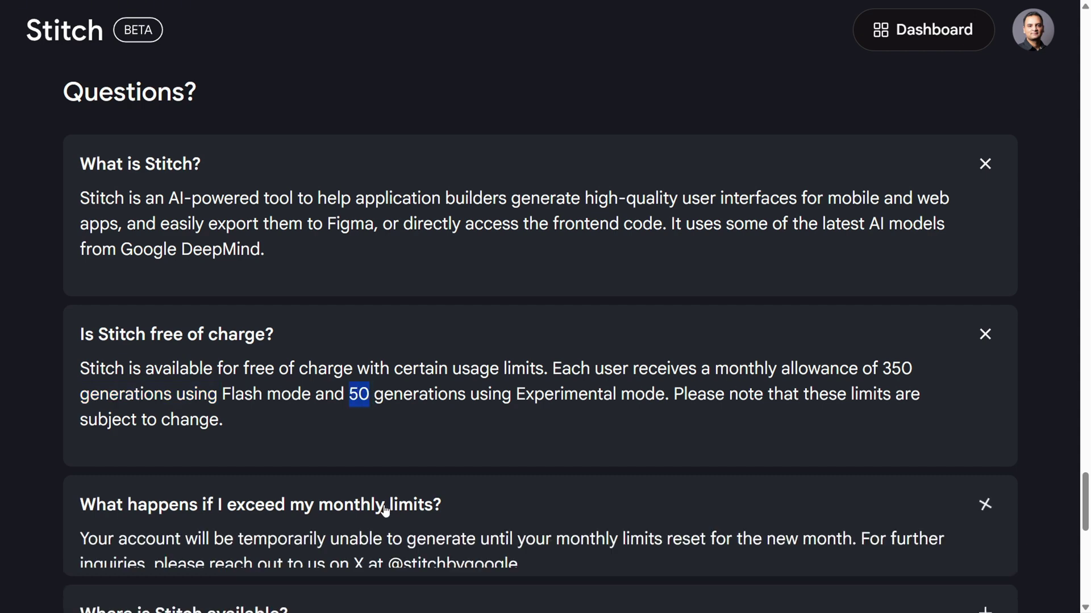
scroll(310, 347, "down", 4)
left_click(41, 330)
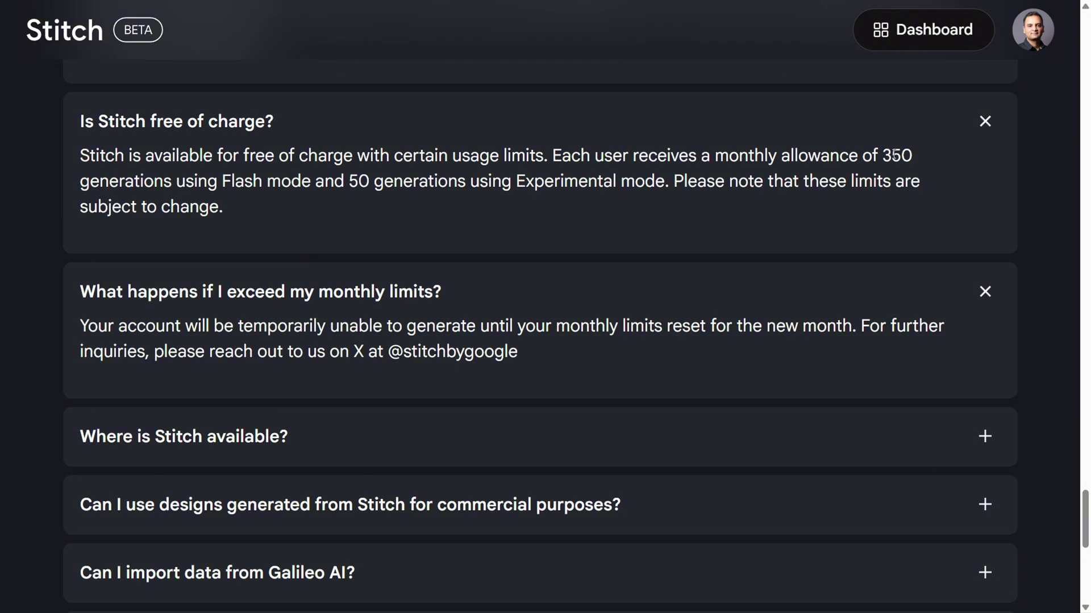
Expand "Where is Stitch available?" and highlight the number of supported countries in the answer.
left_click(348, 441)
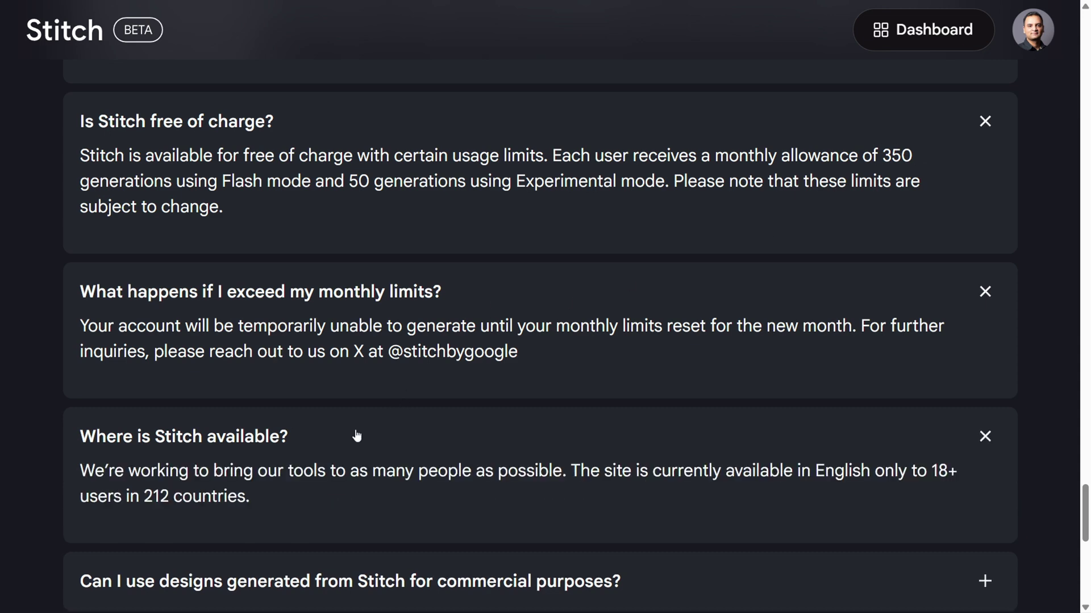
scroll(398, 426, "down", 1)
left_click_drag(145, 430, 247, 428)
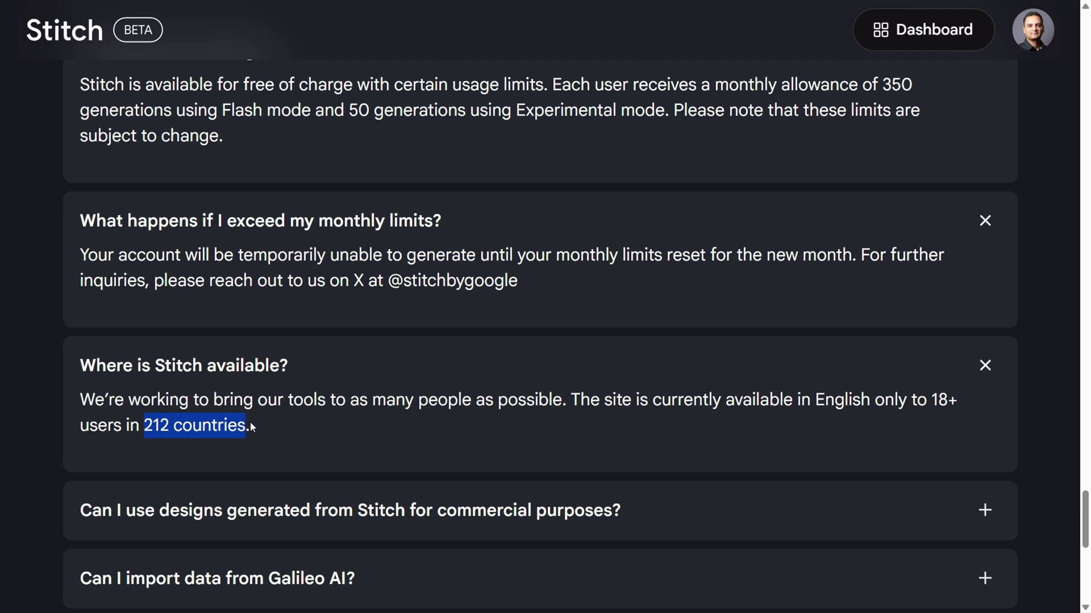
scroll(267, 398, "down", 2)
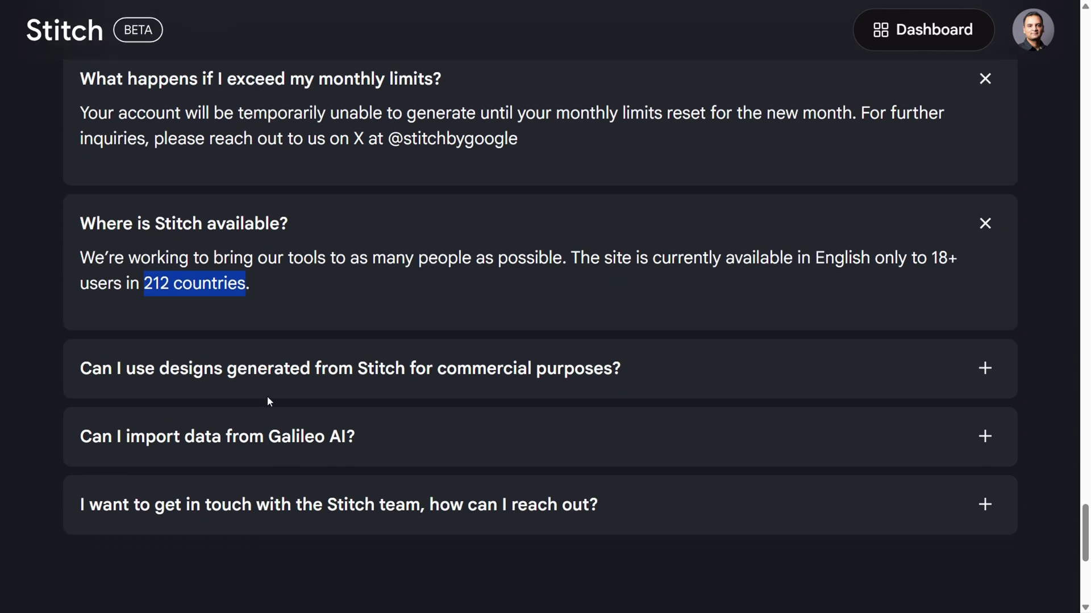
left_click(267, 398)
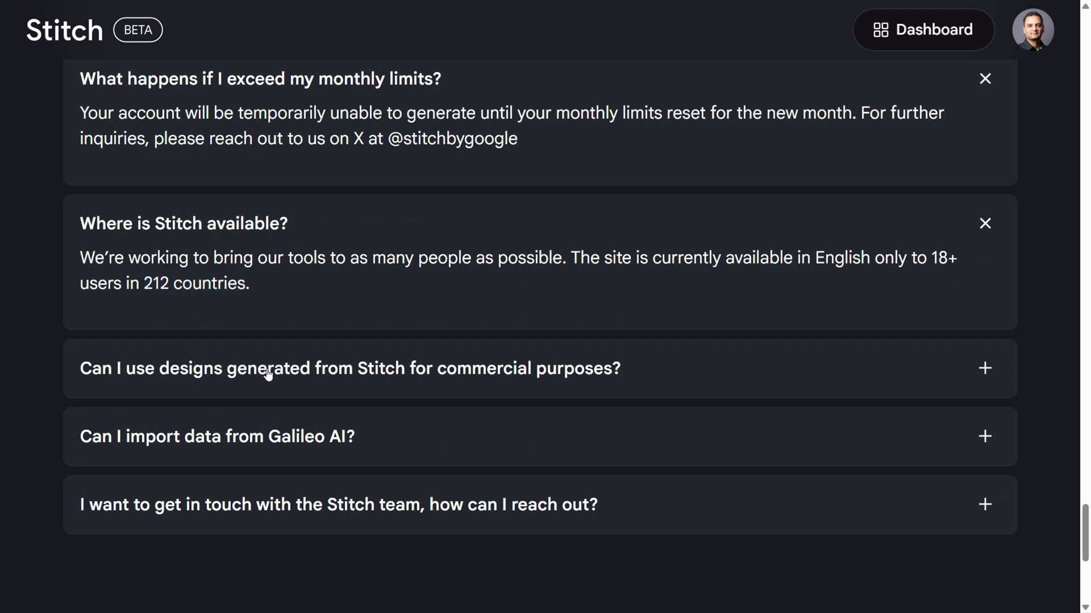
Expand the question on using generated designs for commercial purposes and highlight the statement about content ownership.
left_click(268, 374)
scroll(264, 341, "down", 2)
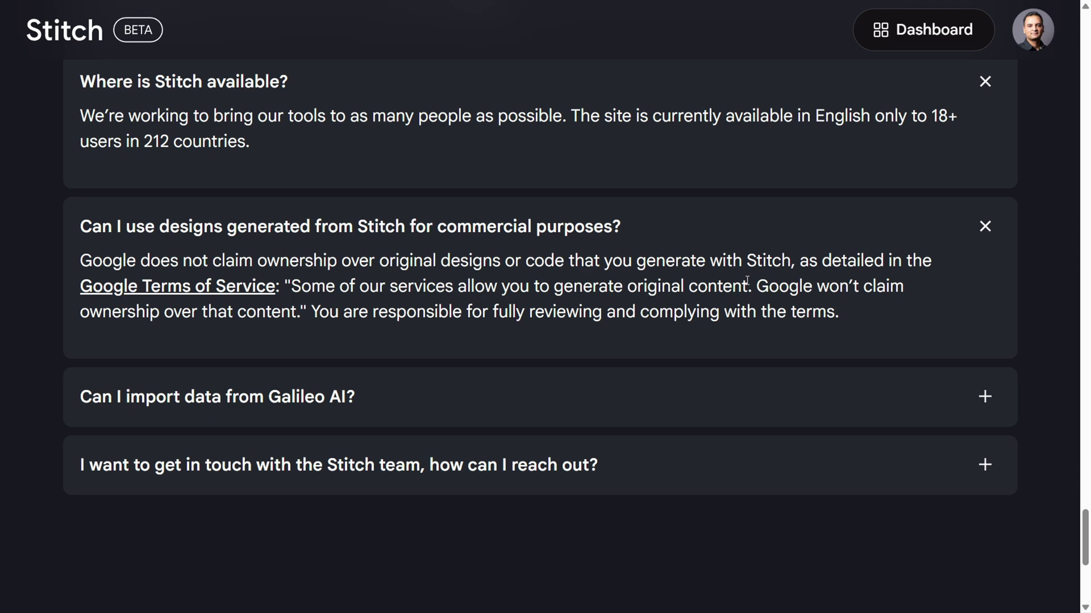
left_click_drag(759, 284, 793, 328)
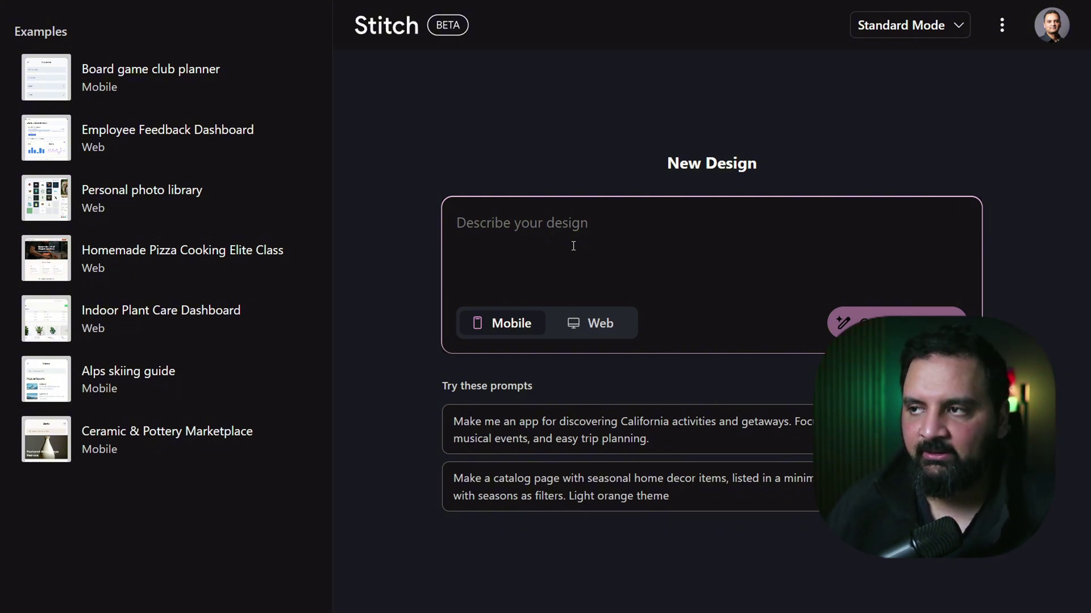
Switch the design generation mode to Experimental Mode.
left_click(947, 29)
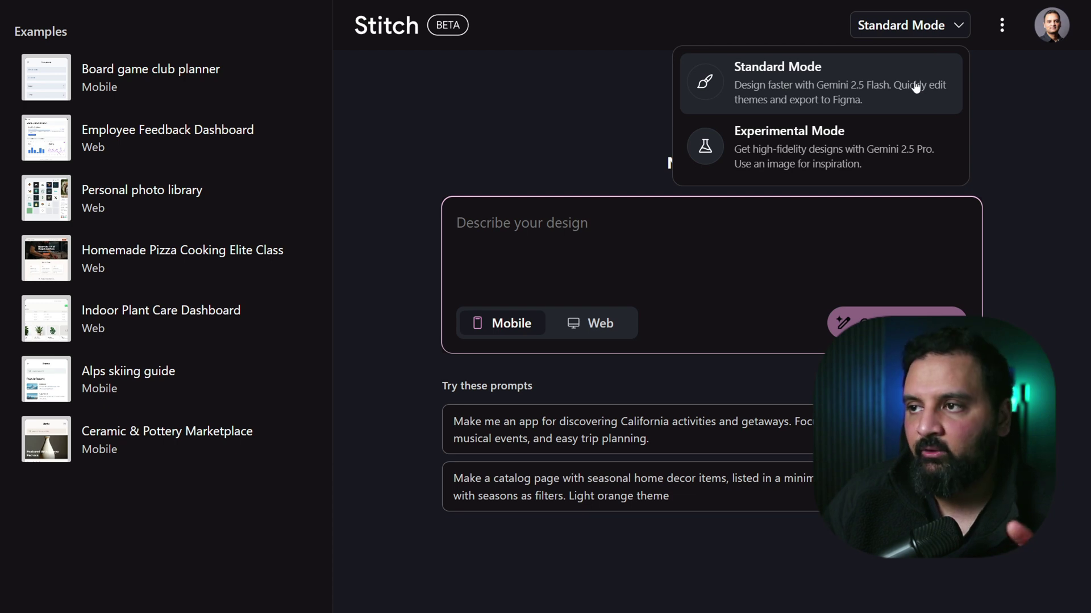
left_click(855, 150)
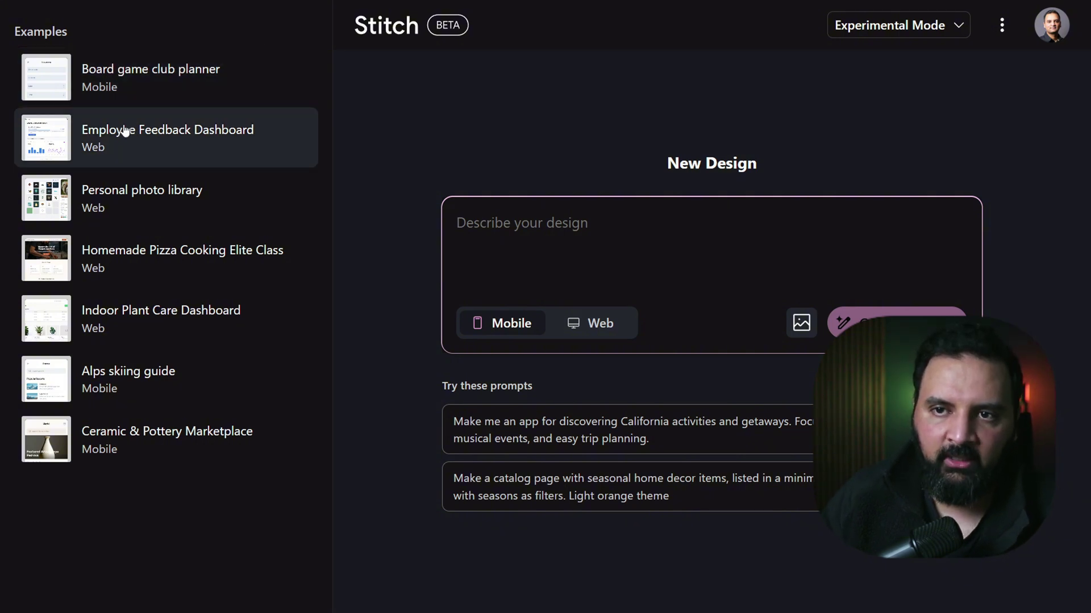
Open the "Board game club planner" example and find the follow-up request to add the host name in the sub text.
left_click(148, 83)
scroll(185, 119, "down", 10)
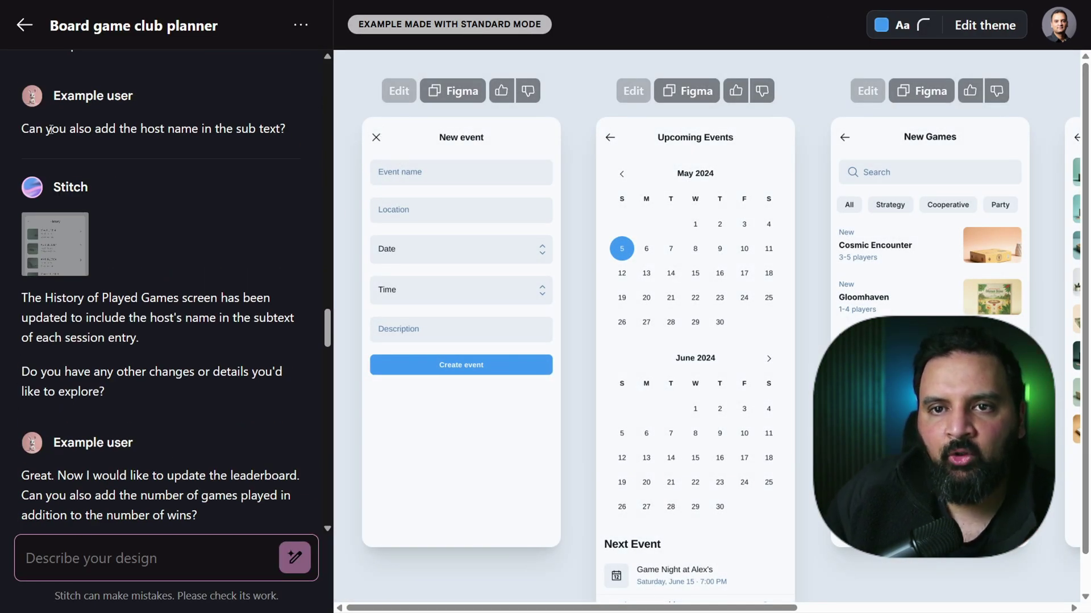
left_click_drag(28, 129, 80, 130)
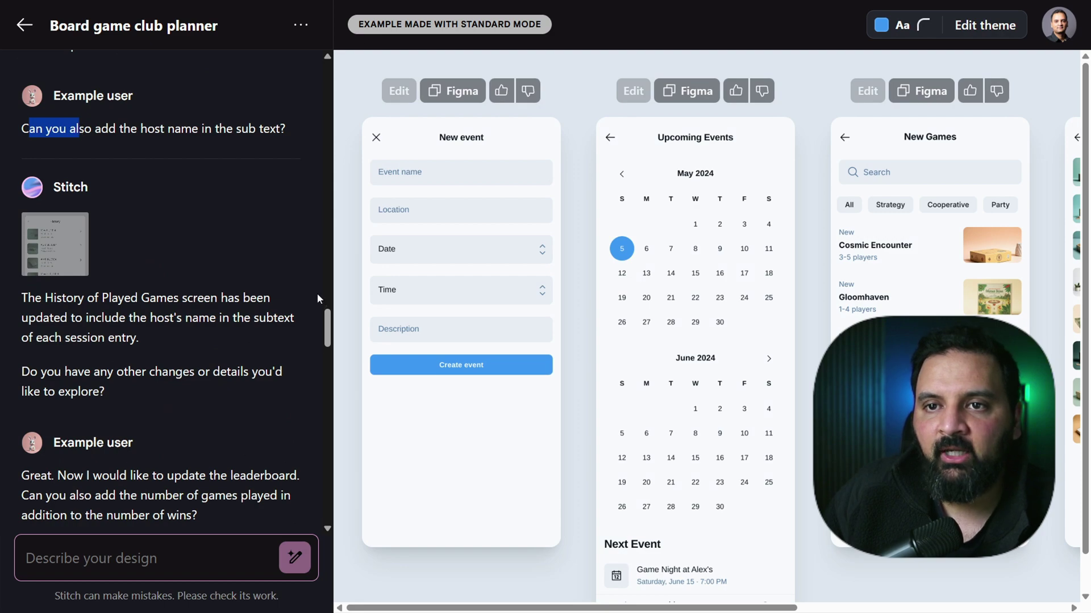
Go back to the example's initial prompt and highlight its requested pages, from the calendar view to the leaderboard.
scroll(325, 72, "up", 15)
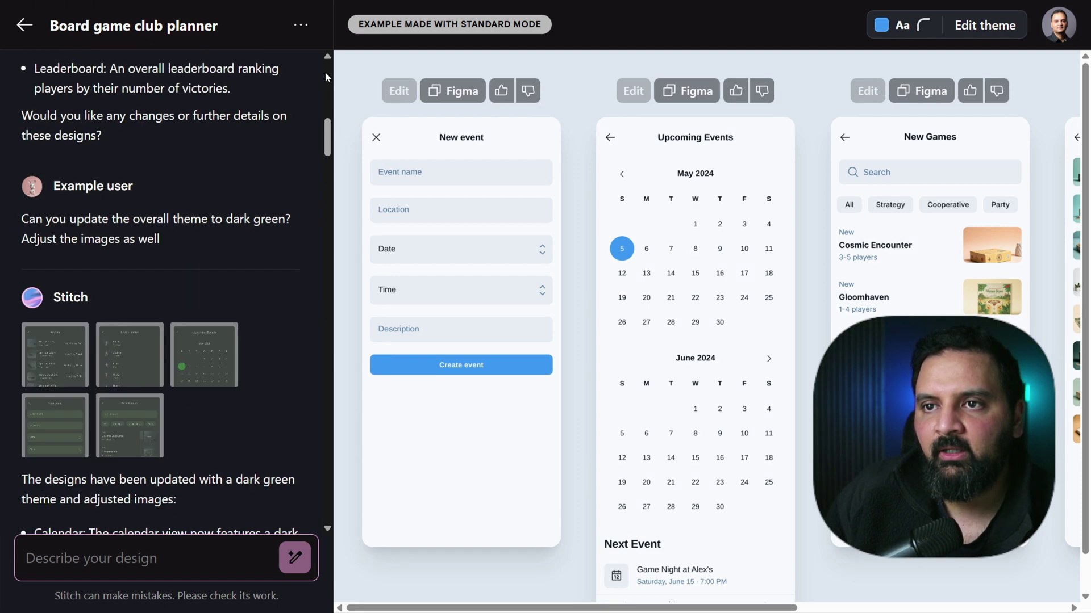
left_click_drag(27, 119, 233, 178)
left_click_drag(22, 197, 202, 202)
left_click(241, 196)
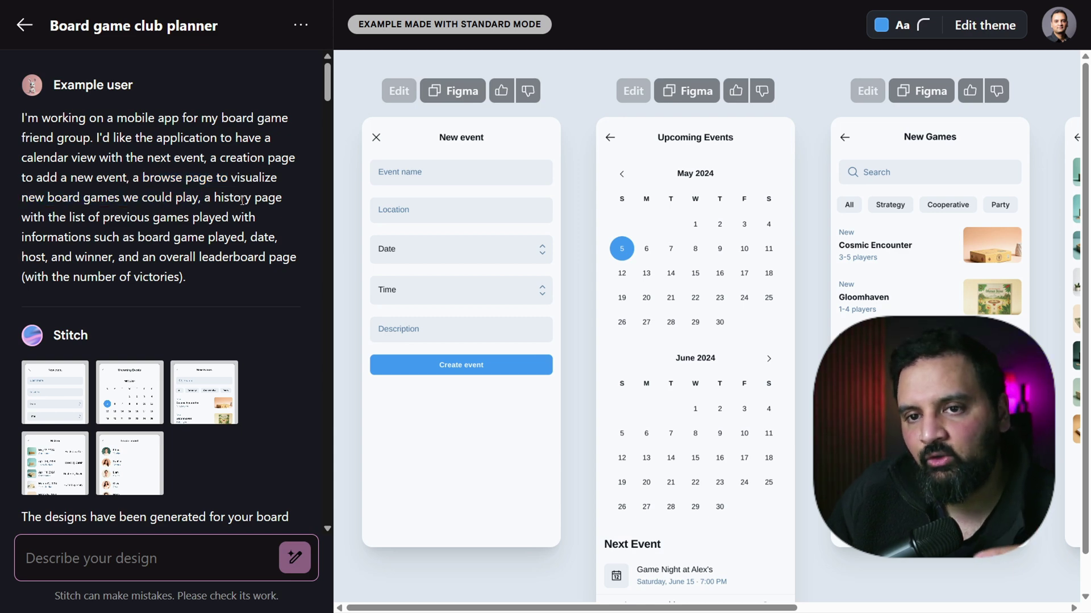
left_click_drag(83, 198, 197, 282)
left_click(248, 242)
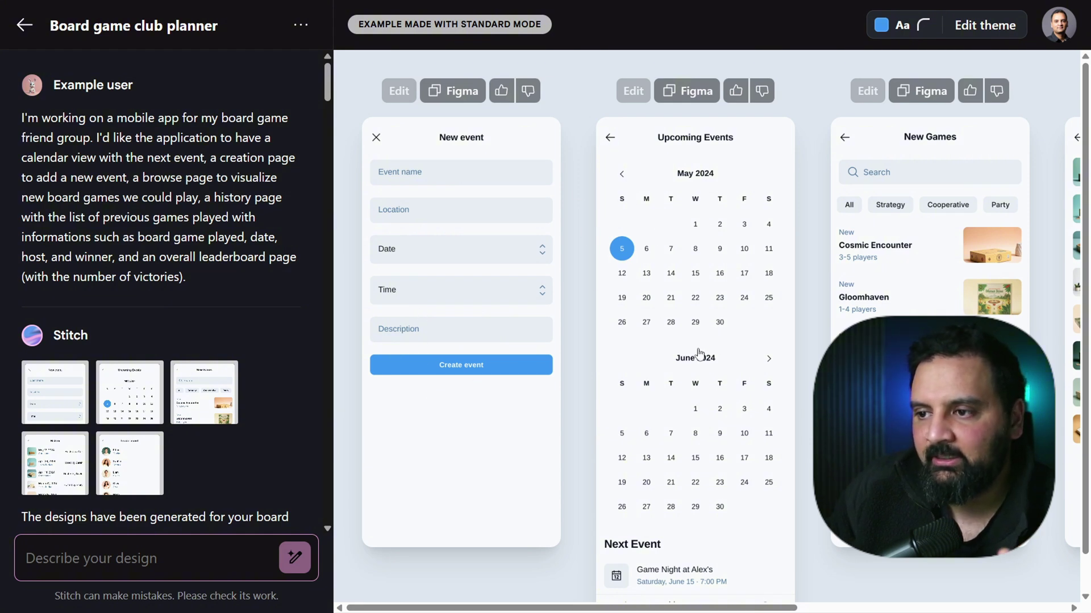
Look across the generated app screens through to Leaderboard and read Stitch's summary of the designs.
left_click_drag(706, 609, 830, 608)
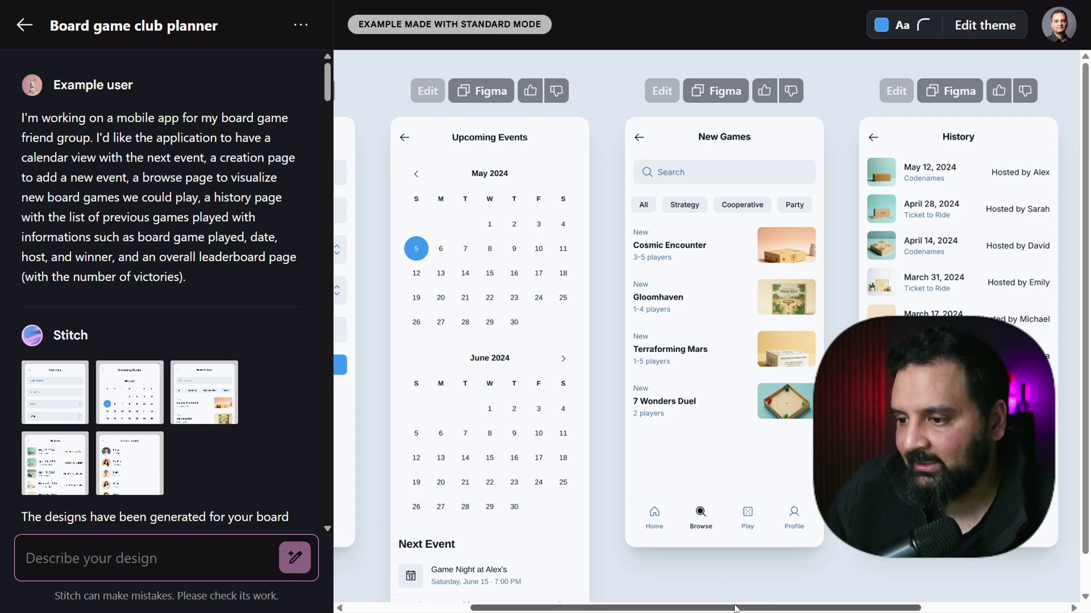
left_click_drag(741, 608, 896, 610)
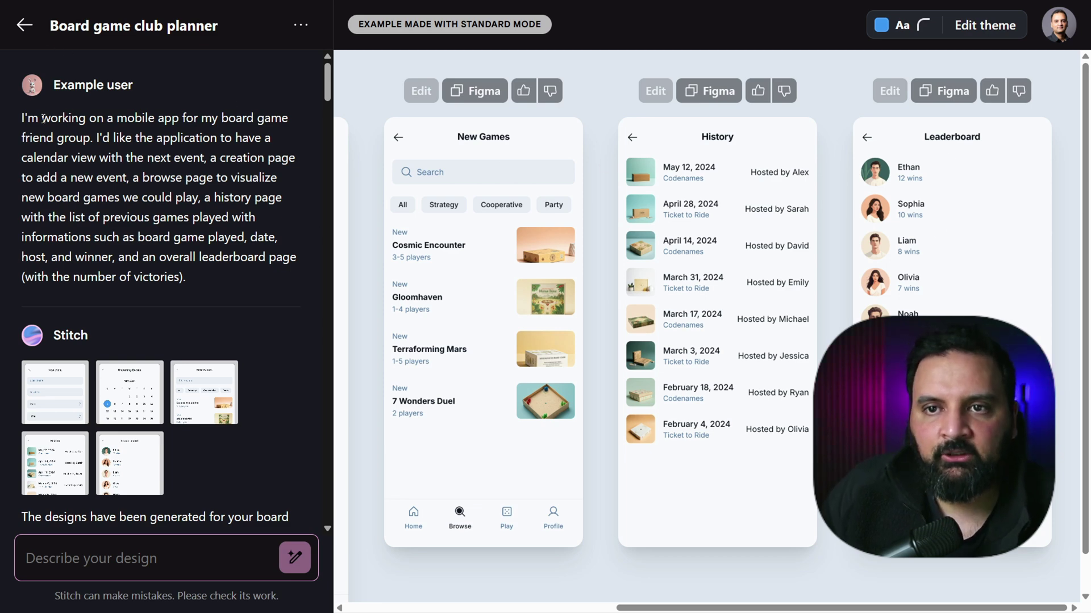
left_click_drag(327, 85, 328, 99)
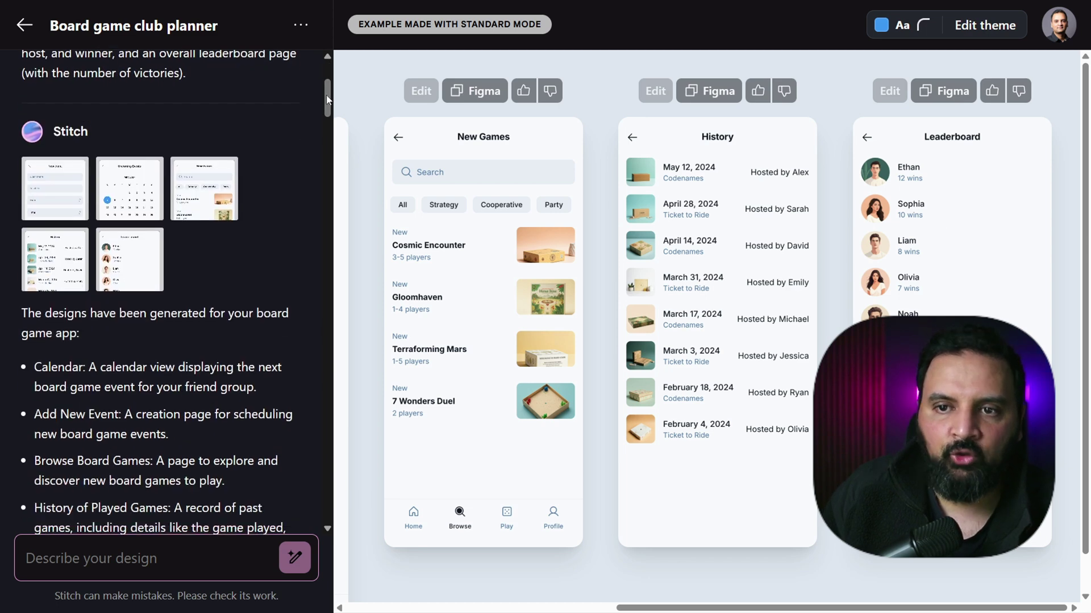
scroll(85, 171, "down", 1)
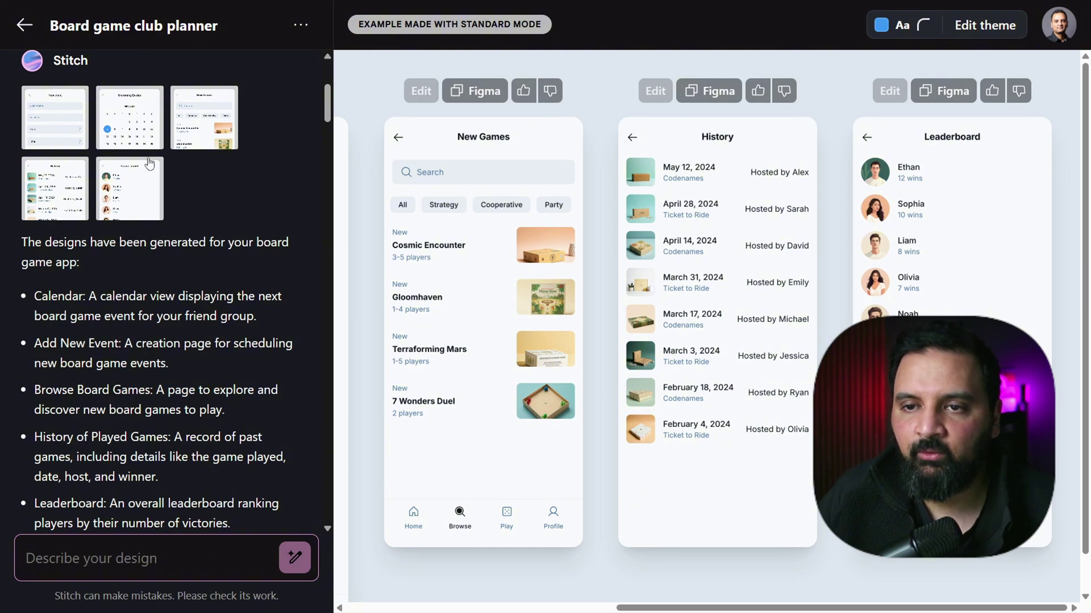
Find and highlight the example's follow-up request to update the overall theme to dark green.
scroll(149, 165, "down", 5)
scroll(139, 246, "down", 4)
scroll(85, 170, "up", 1)
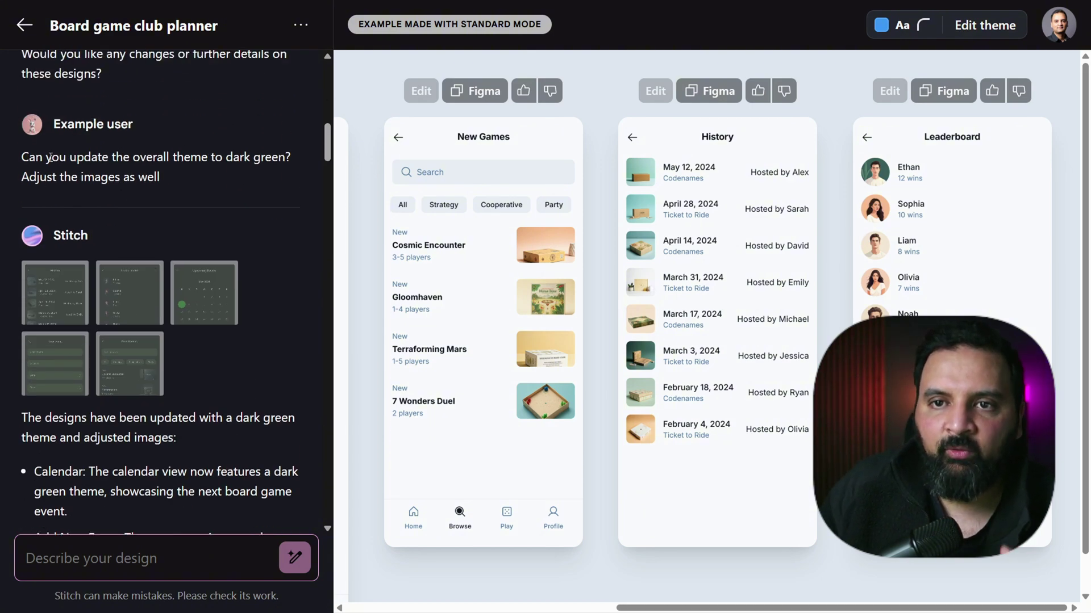
left_click_drag(21, 160, 233, 157)
left_click(235, 191)
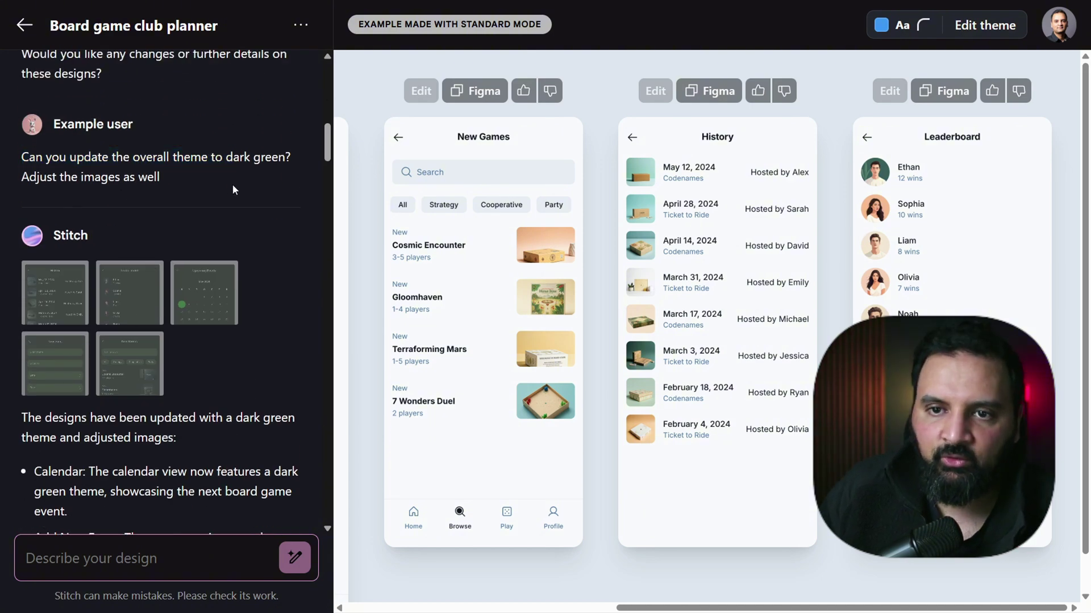
Read on through the example's conversation to the follow-up request for showing played rounds per session on the history screen.
scroll(216, 205, "down", 10)
scroll(205, 212, "down", 5)
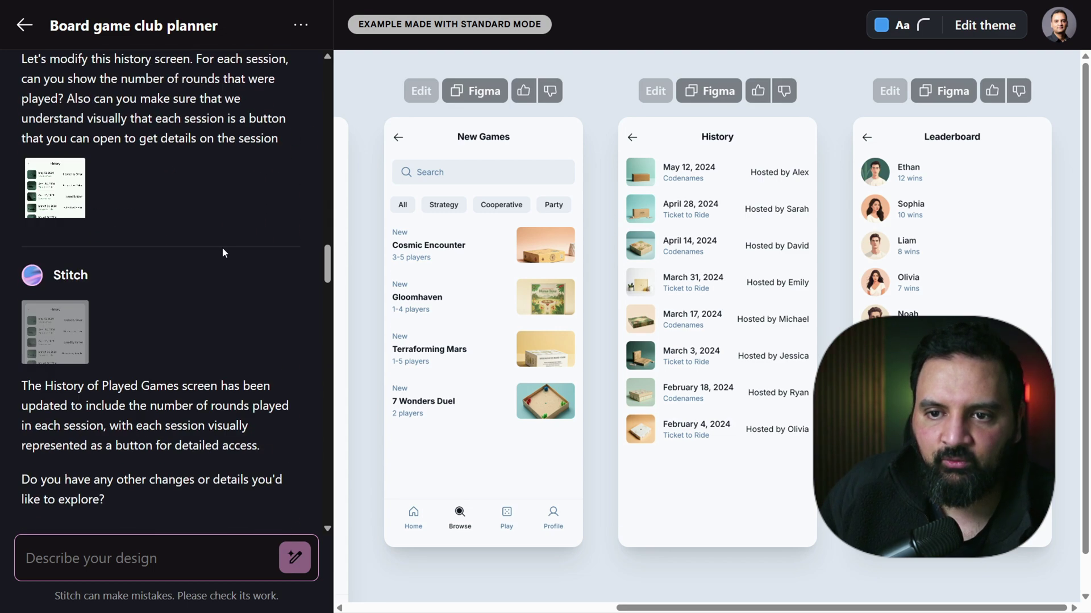
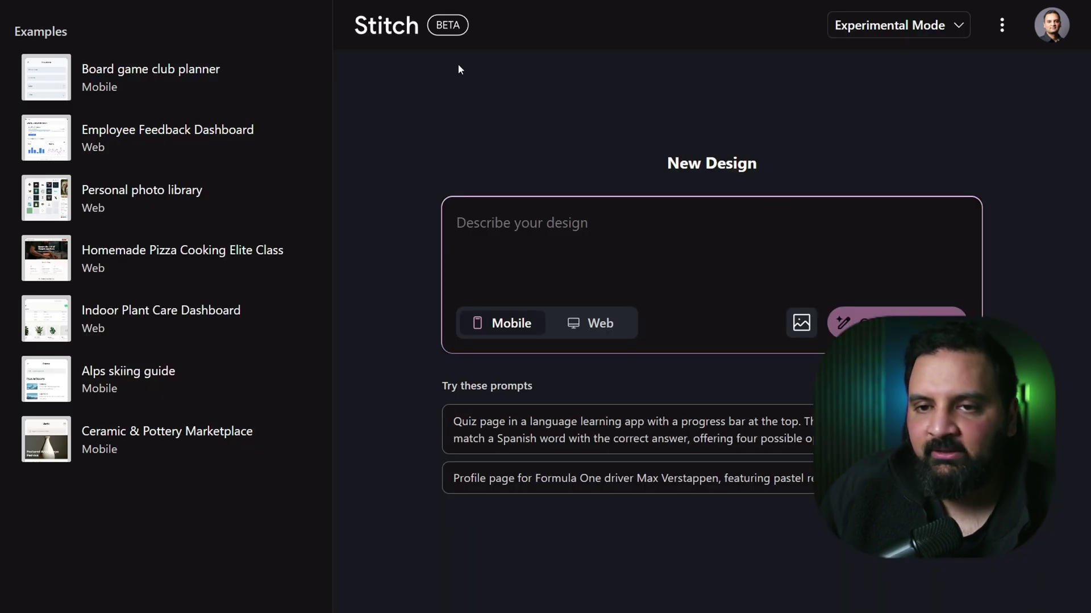
Open the "Personal photo library" example, highlight its prompt's wording, and view the hand-drawn sketch attached to it.
left_click(151, 196)
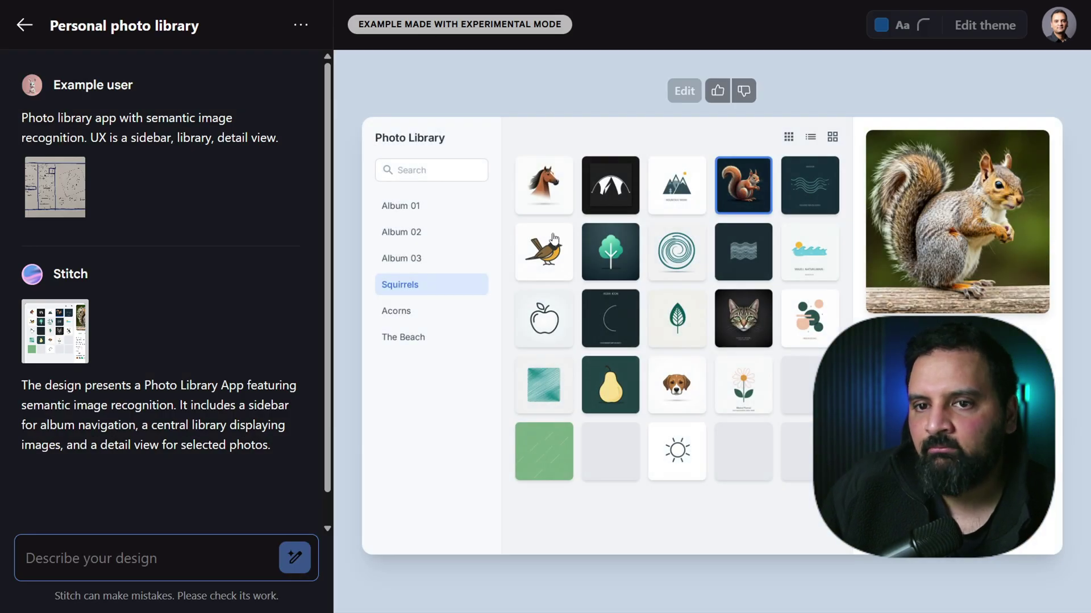
left_click_drag(27, 124, 244, 122)
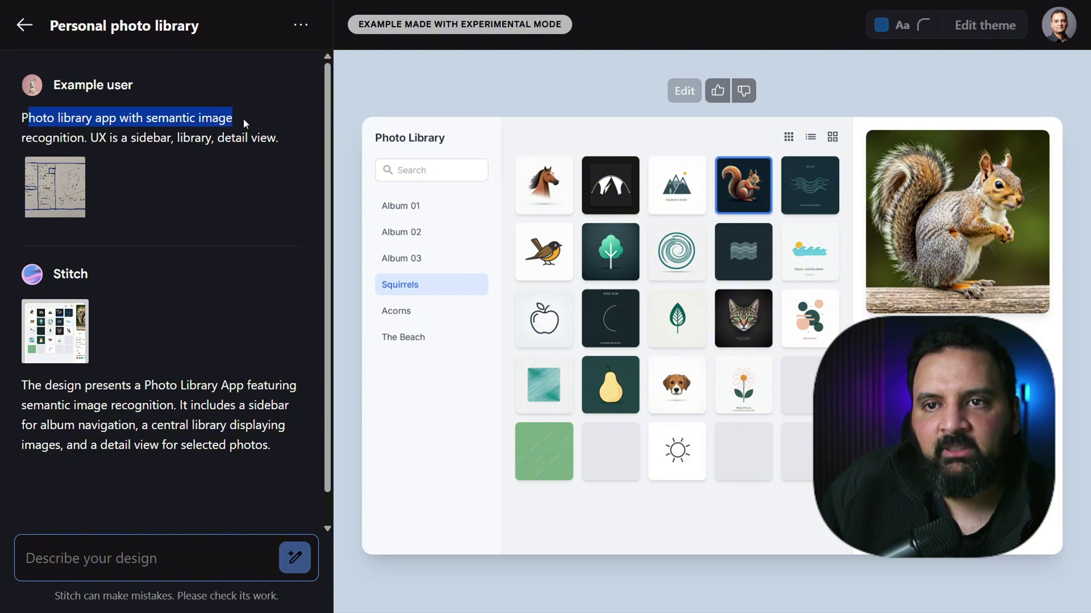
left_click_drag(91, 137, 269, 134)
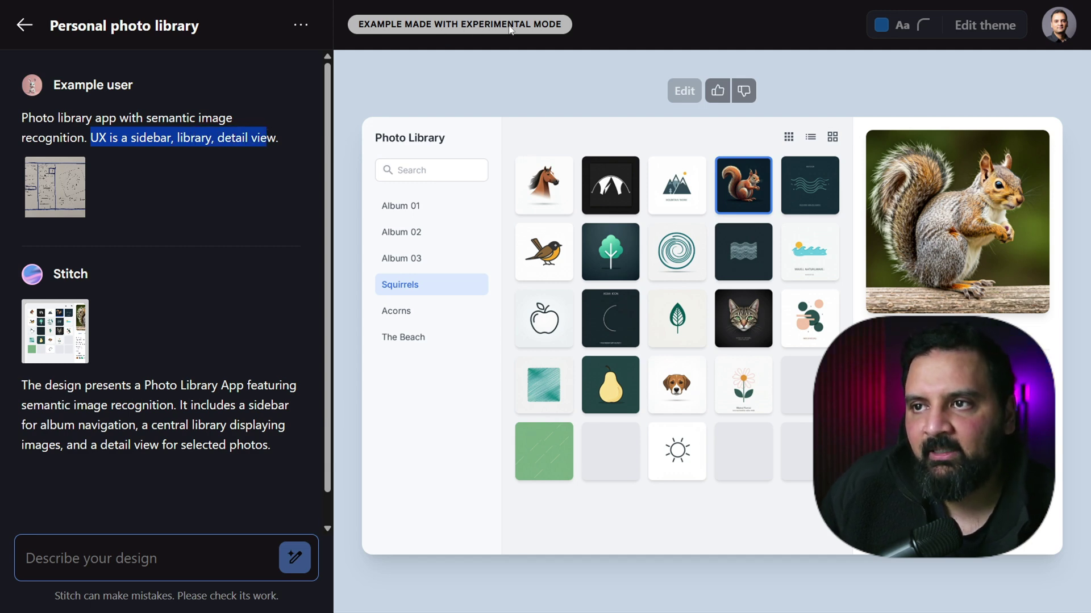
left_click(61, 188)
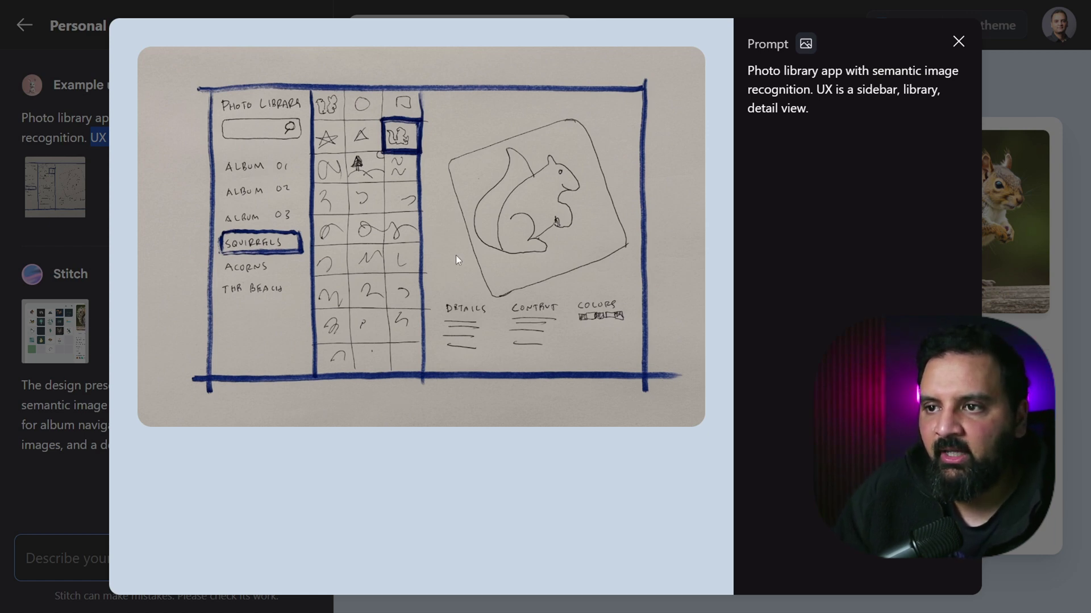
left_click(959, 41)
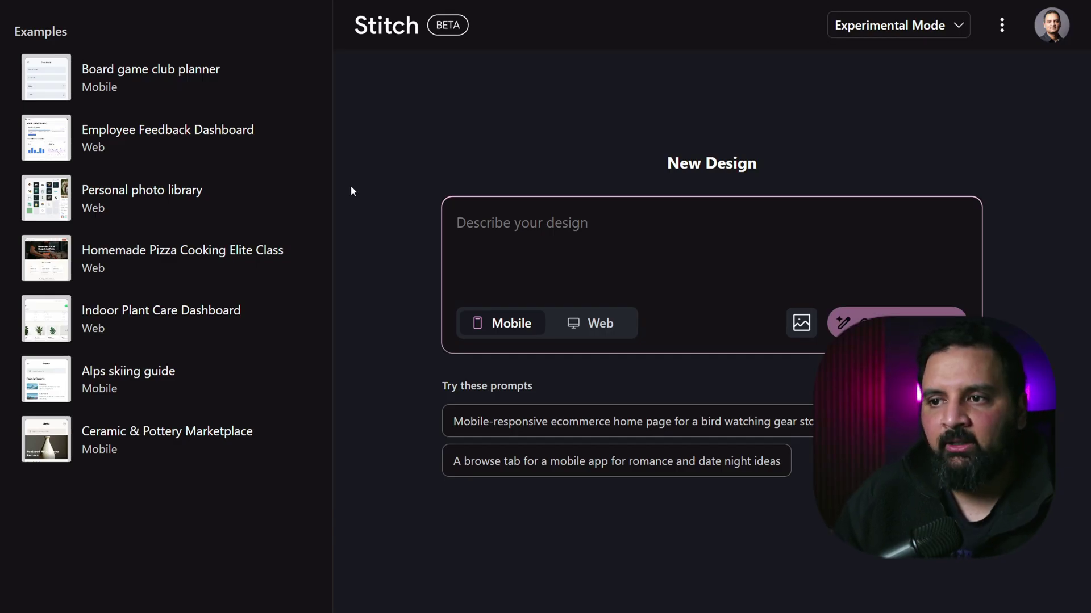
Switch to Standard Mode and describe an indoor-plant ecommerce website: home page (hero section, popular products, categories, footer), categories, product detail, cart, checkout, success and error pages.
left_click(868, 24)
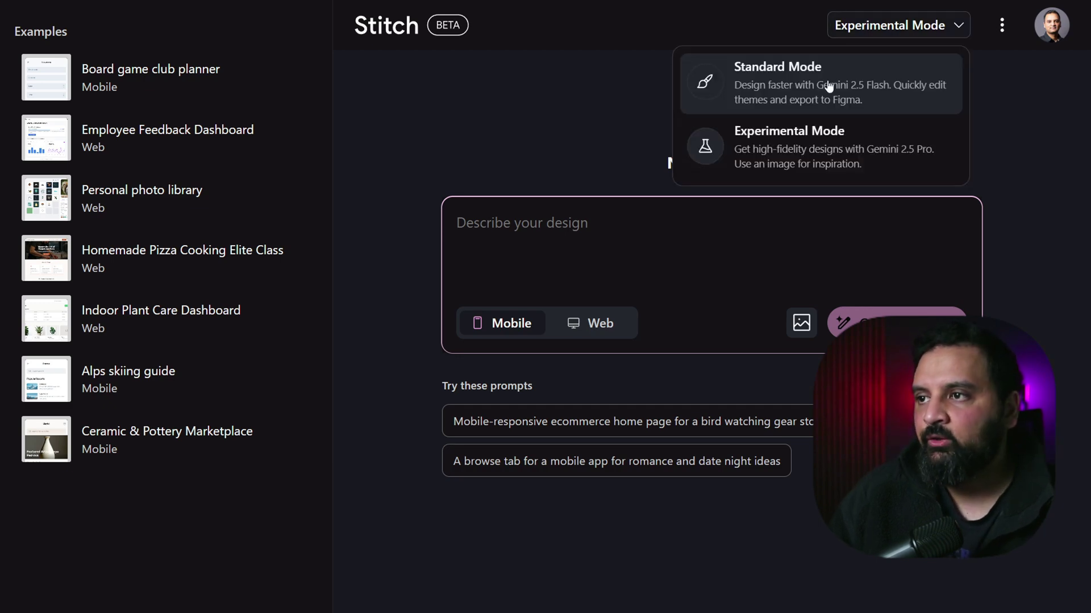
left_click(798, 82)
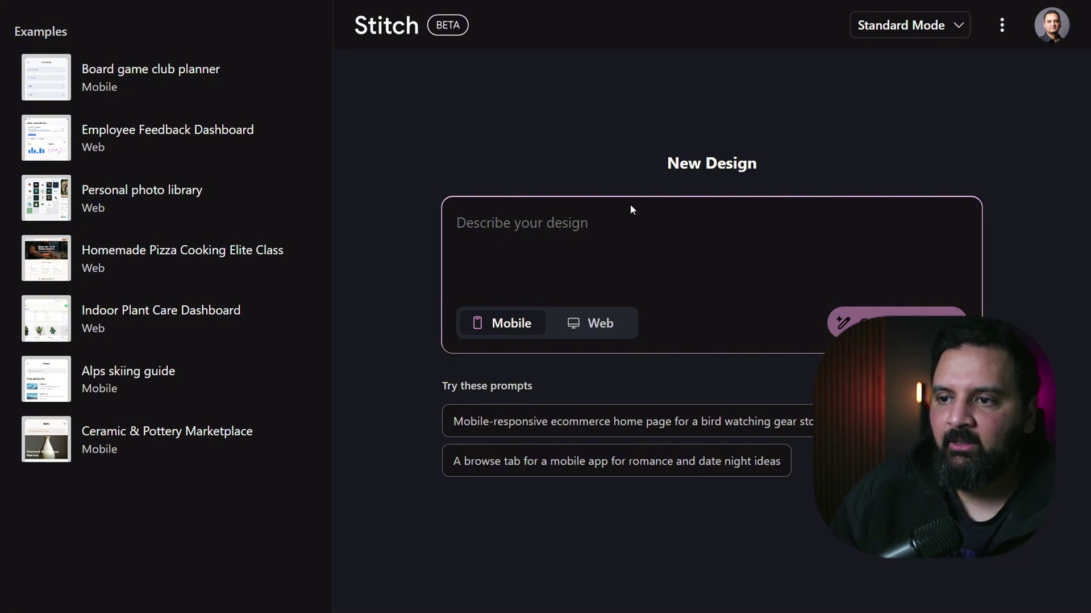
type("Create an ecommerce website for me that sells indoor plants, Home page should have a hero section, popular products, categories, footer, I also want categories page, product detail page, cart, checkout page, success and error pages,")
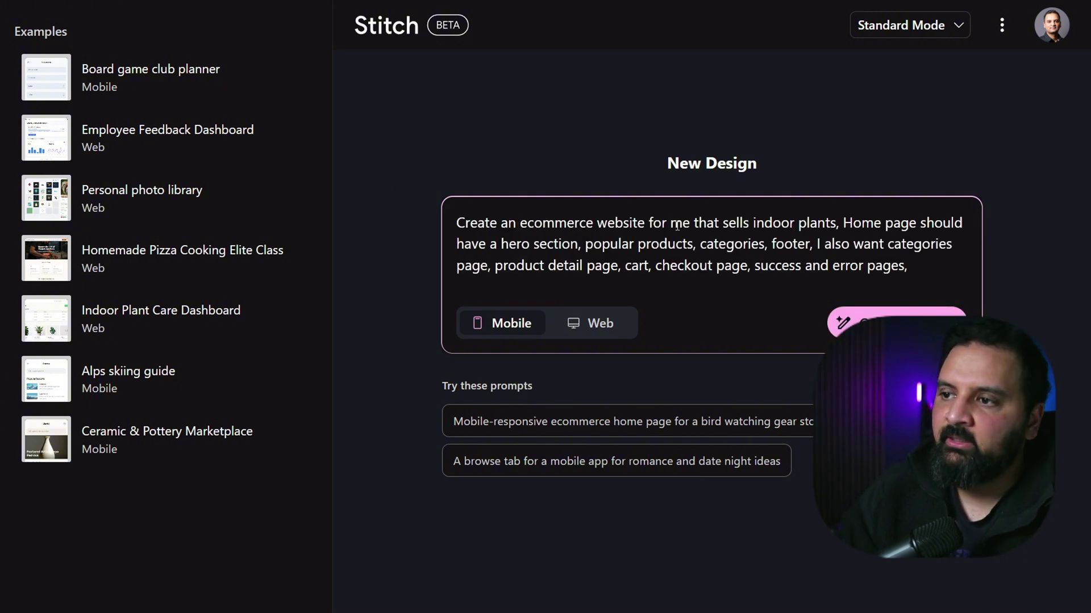
left_click_drag(843, 222, 811, 252)
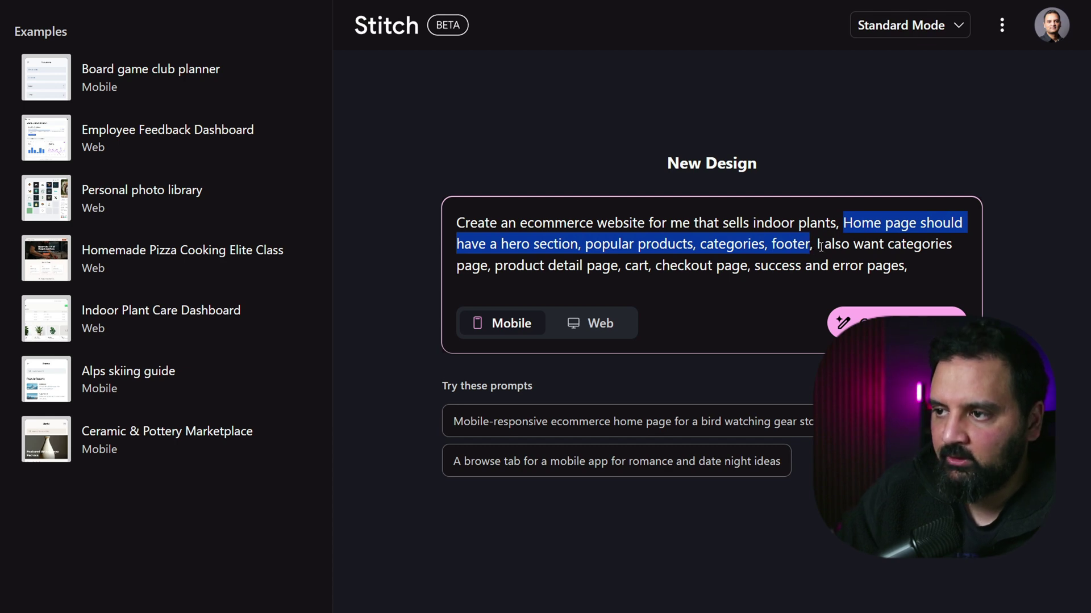
left_click(813, 243)
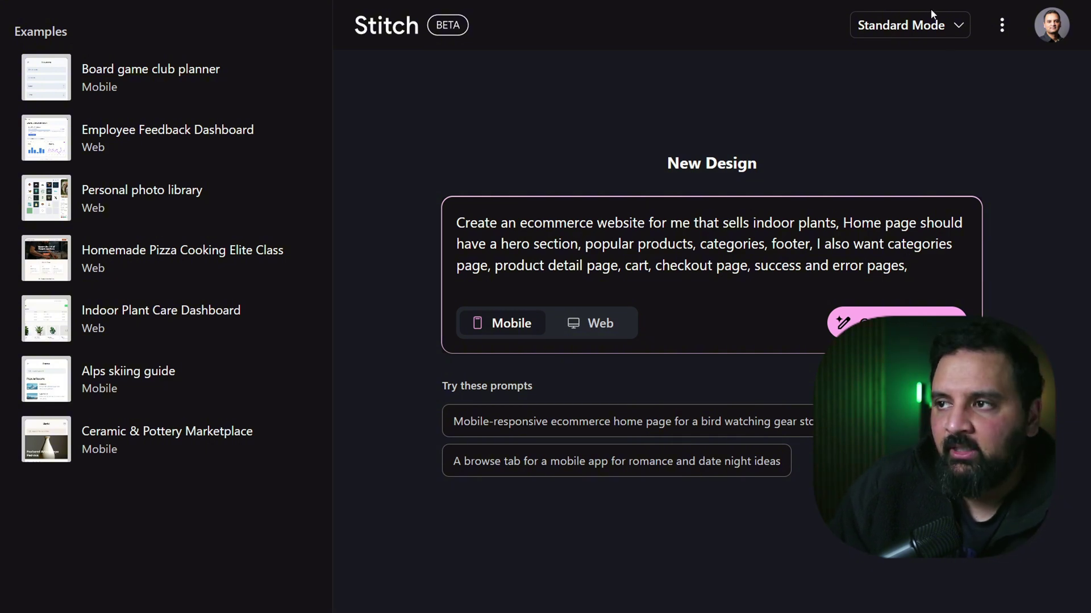
Set the design type to Web and generate the designs from the prompt.
left_click(591, 328)
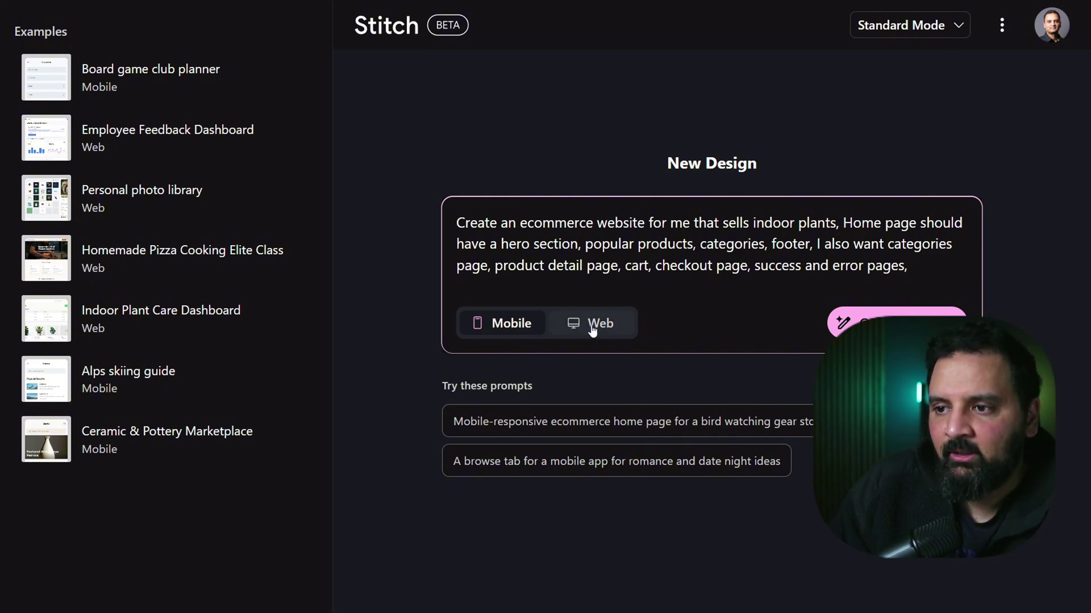
left_click(845, 322)
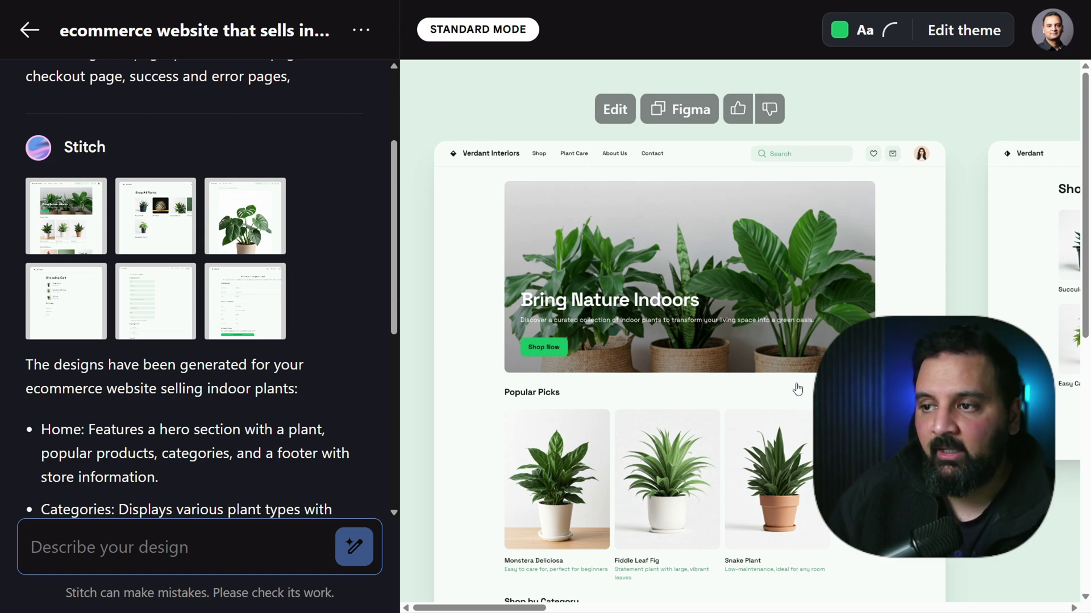
Examine the generated home page from its hero section to the footer, and the Shop All Plants categories page.
scroll(493, 353, "down", 5)
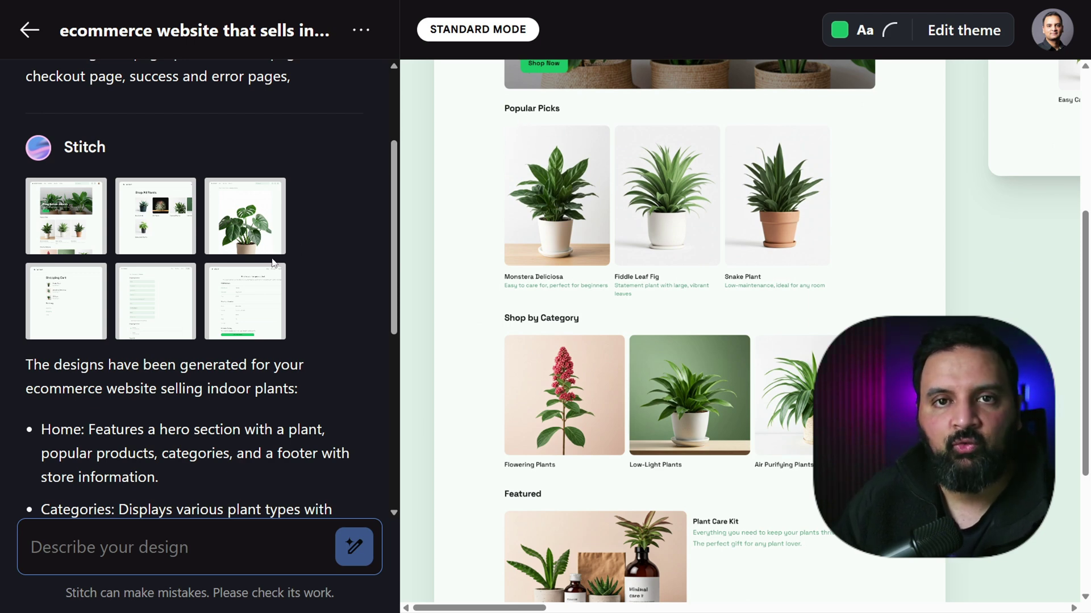
scroll(498, 291, "down", 1)
scroll(500, 287, "down", 2)
scroll(649, 275, "down", 2)
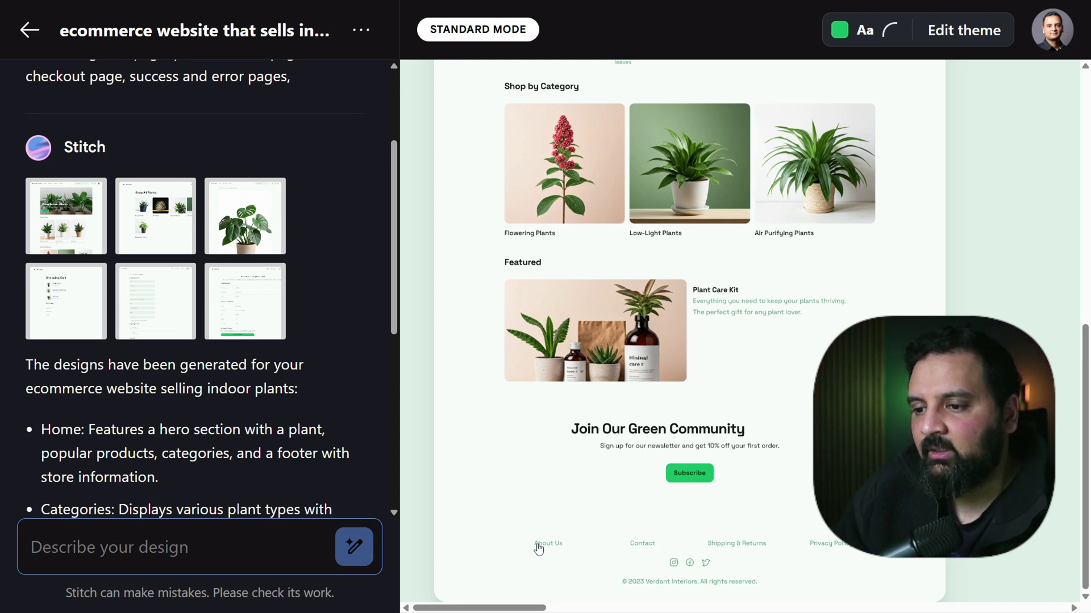
scroll(722, 397, "up", 1)
scroll(722, 398, "up", 10)
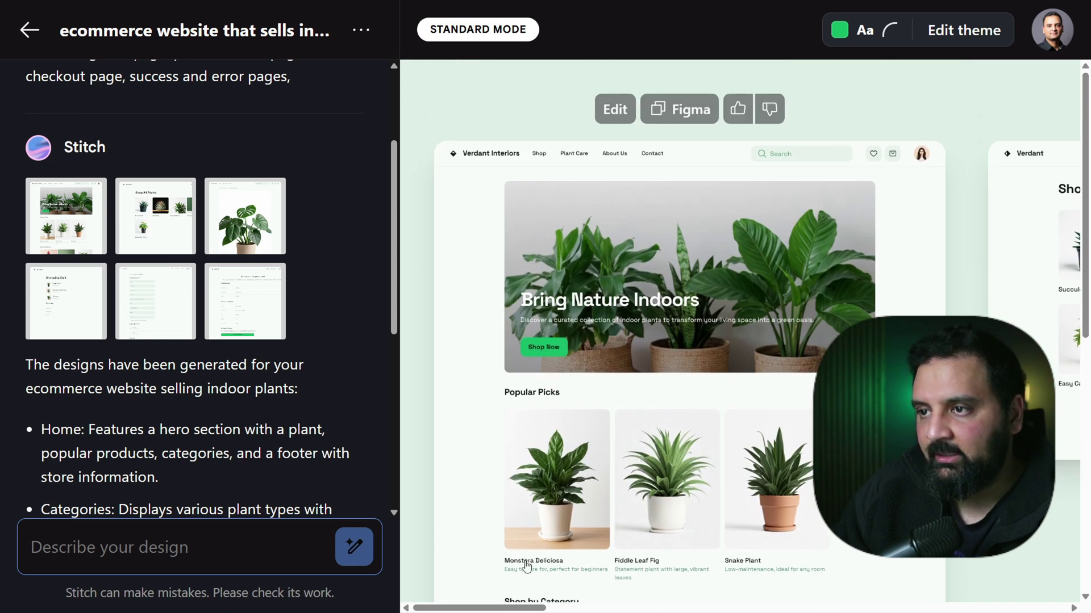
mouse_move(527, 610)
left_mouse_down()
mouse_move(540, 610)
mouse_move(521, 610)
left_mouse_up()
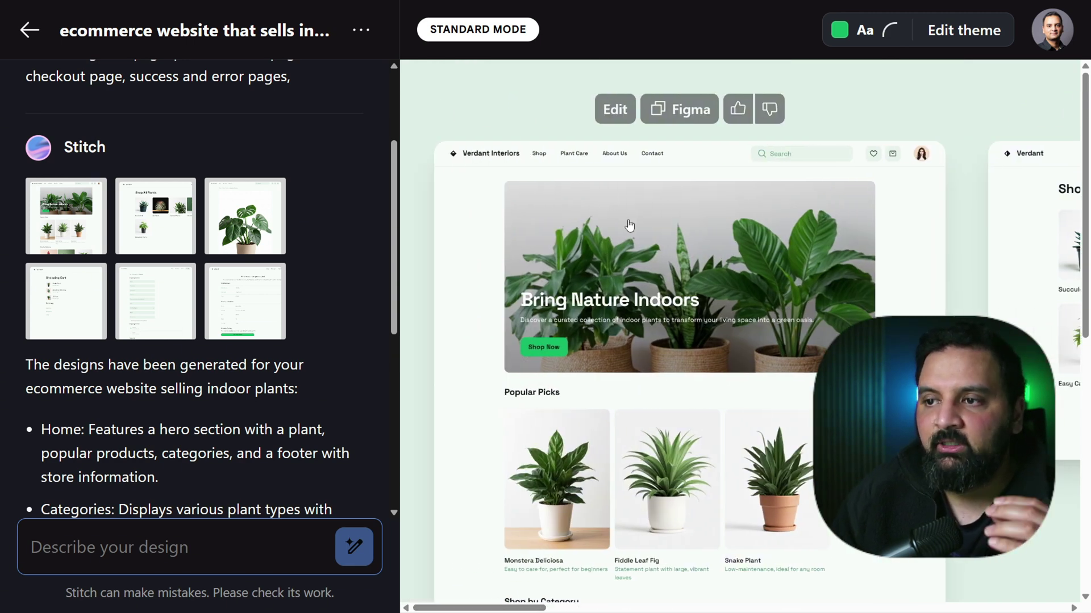
left_click_drag(537, 608, 647, 609)
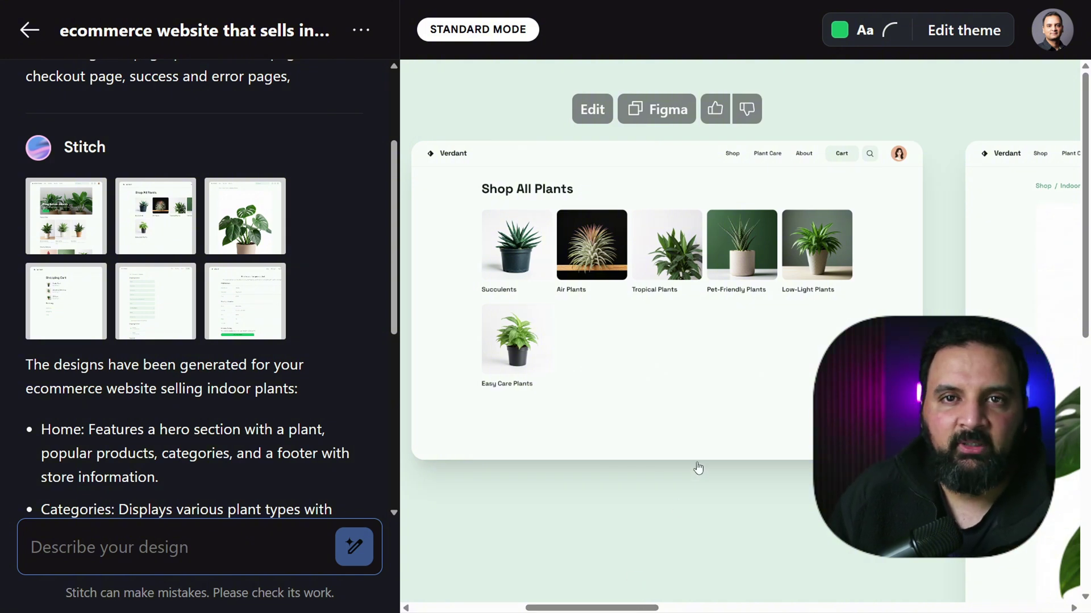
mouse_move(632, 609)
left_mouse_down()
mouse_move(666, 608)
mouse_move(624, 609)
left_mouse_up()
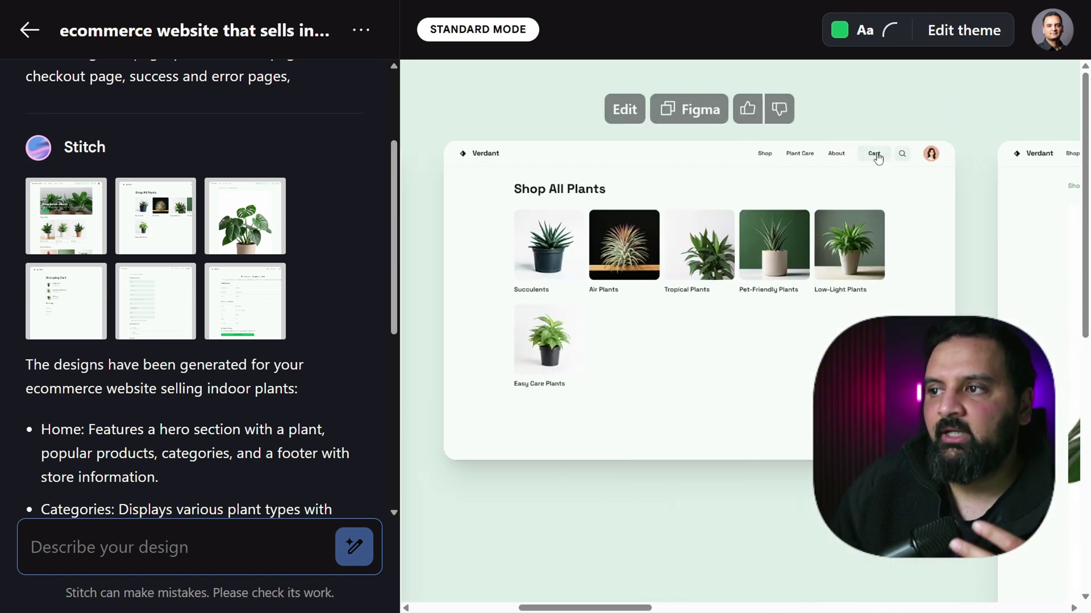
Examine the Monstera Deliciosa product detail page, from the breadcrumb and plant image to the size options, price and Add to Cart.
left_click_drag(658, 608, 744, 609)
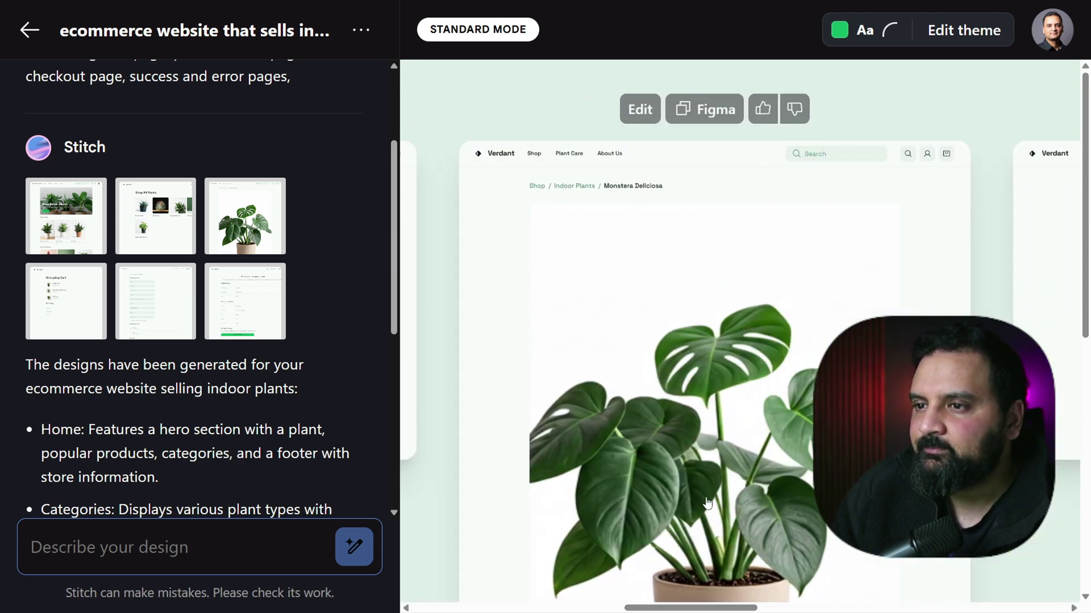
scroll(567, 319, "down", 8)
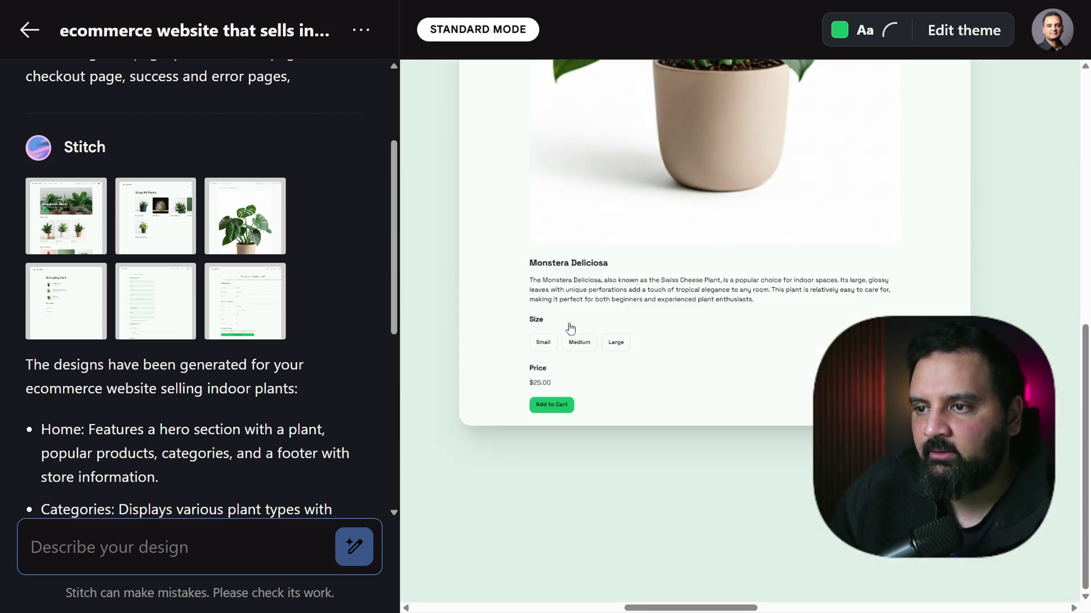
scroll(562, 328, "up", 6)
scroll(751, 328, "down", 4)
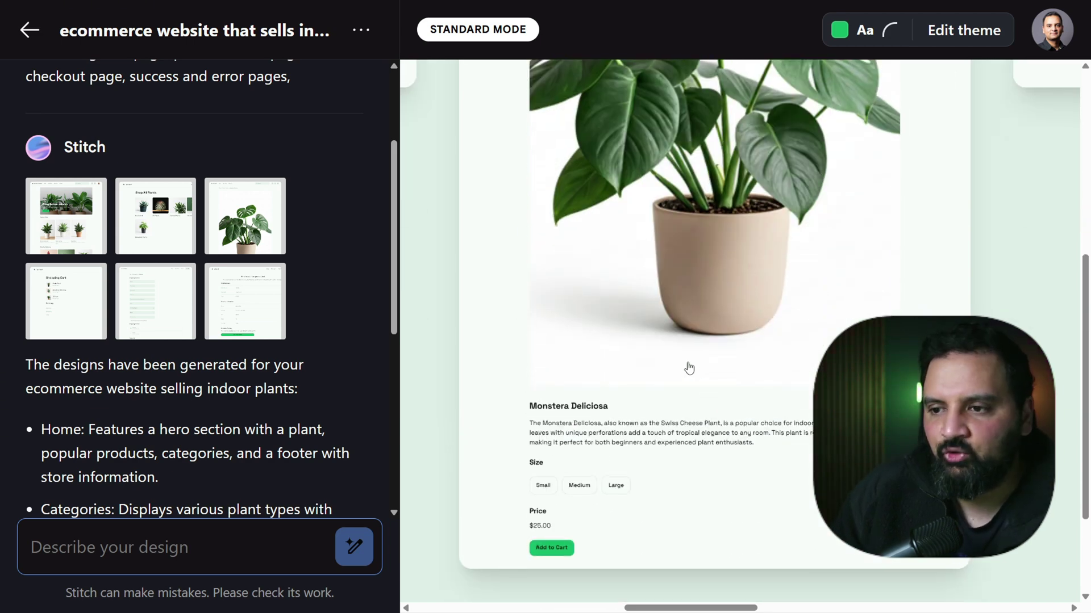
scroll(694, 369, "up", 6)
scroll(689, 338, "down", 6)
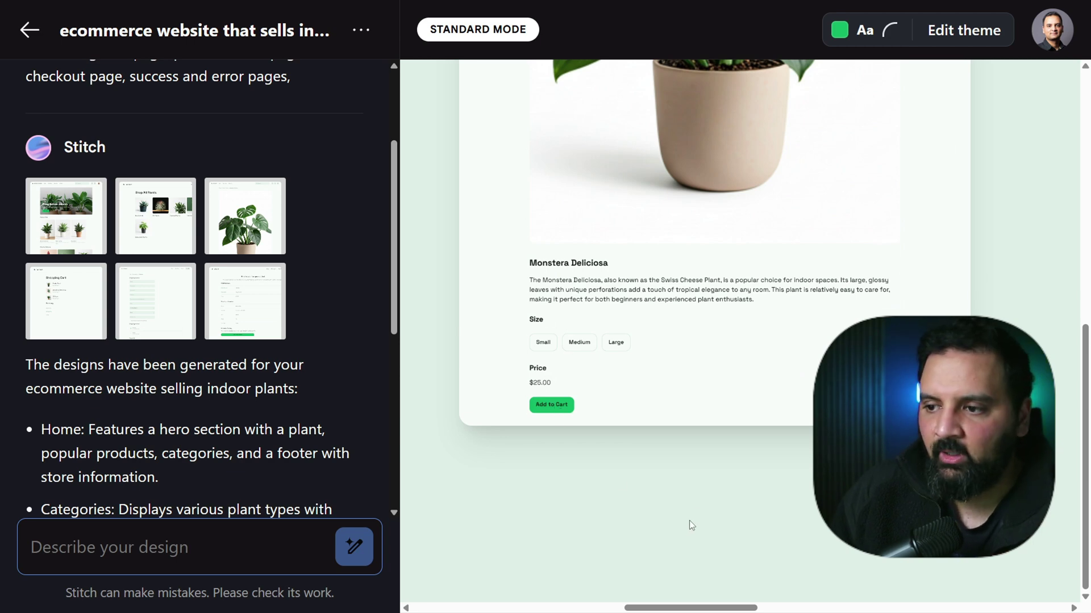
scroll(651, 363, "up", 7)
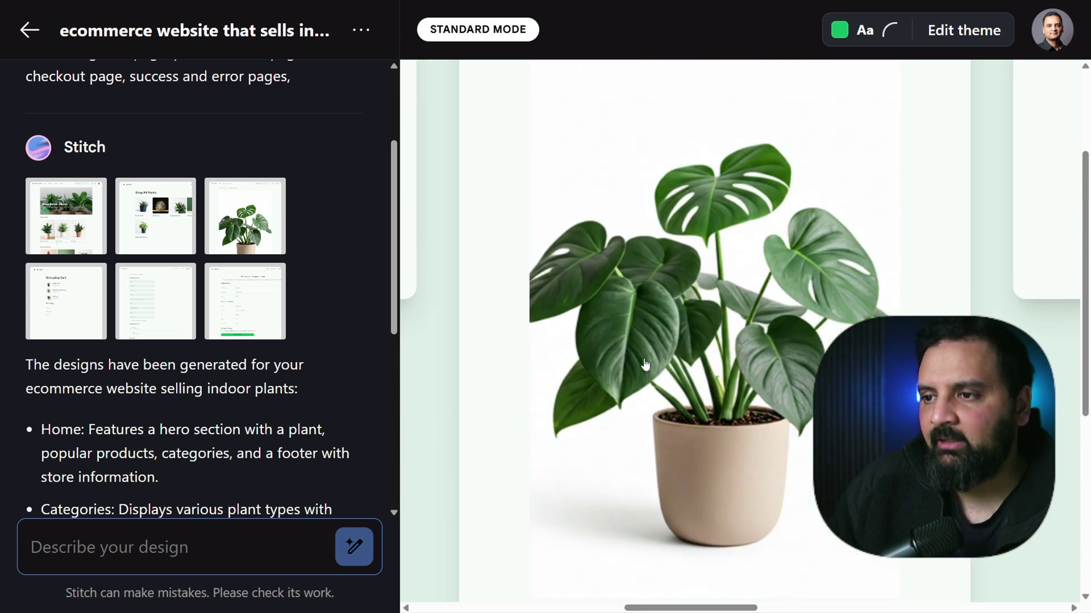
scroll(681, 385, "down", 3)
scroll(535, 200, "up", 4)
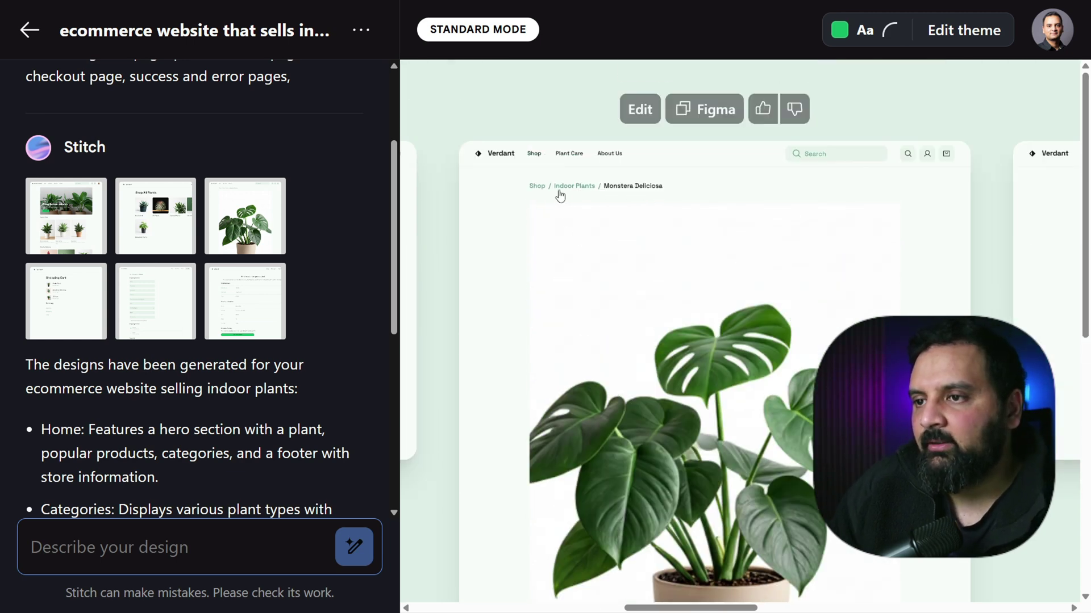
scroll(666, 529, "down", 1)
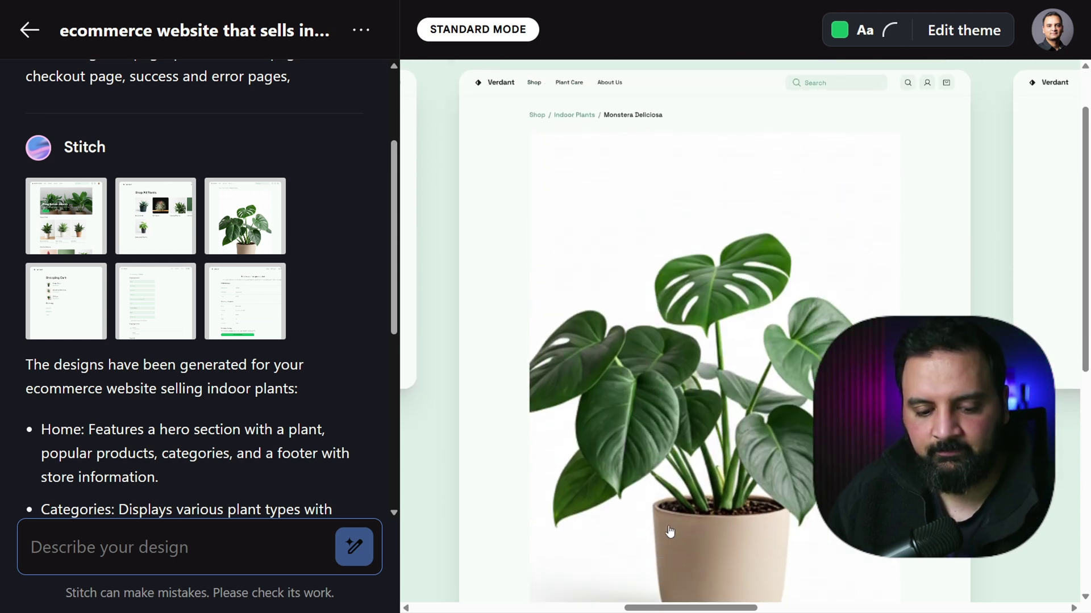
Review the Shopping Cart page and the checkout page down to payment and order summary, rechecking the original prompt.
scroll(528, 201, "right", 10)
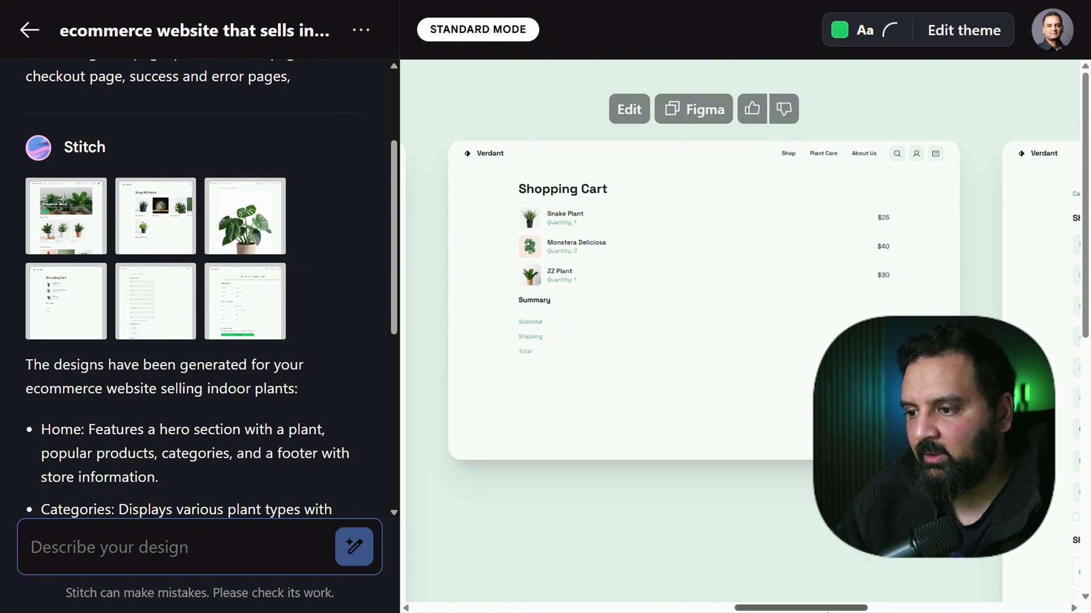
scroll(716, 265, "right", 10)
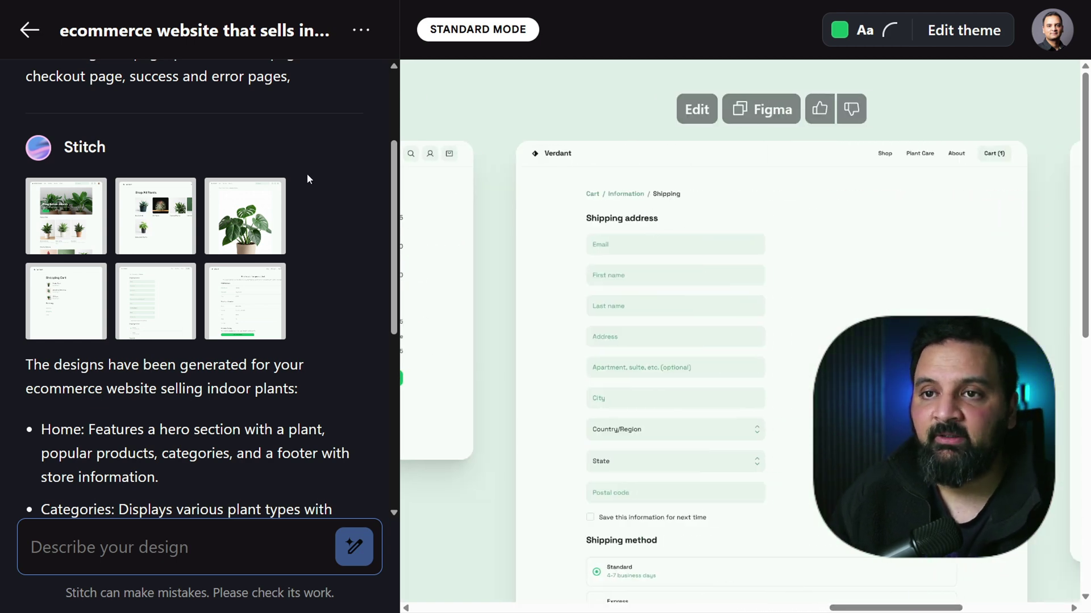
scroll(296, 182, "up", 3)
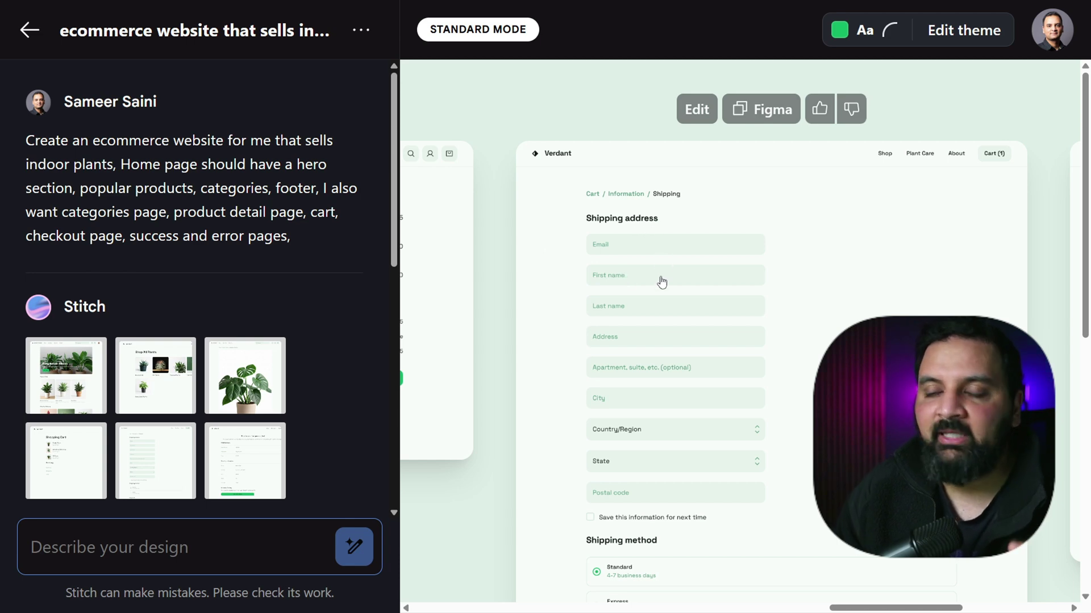
scroll(682, 280, "down", 4)
scroll(742, 287, "up", 4)
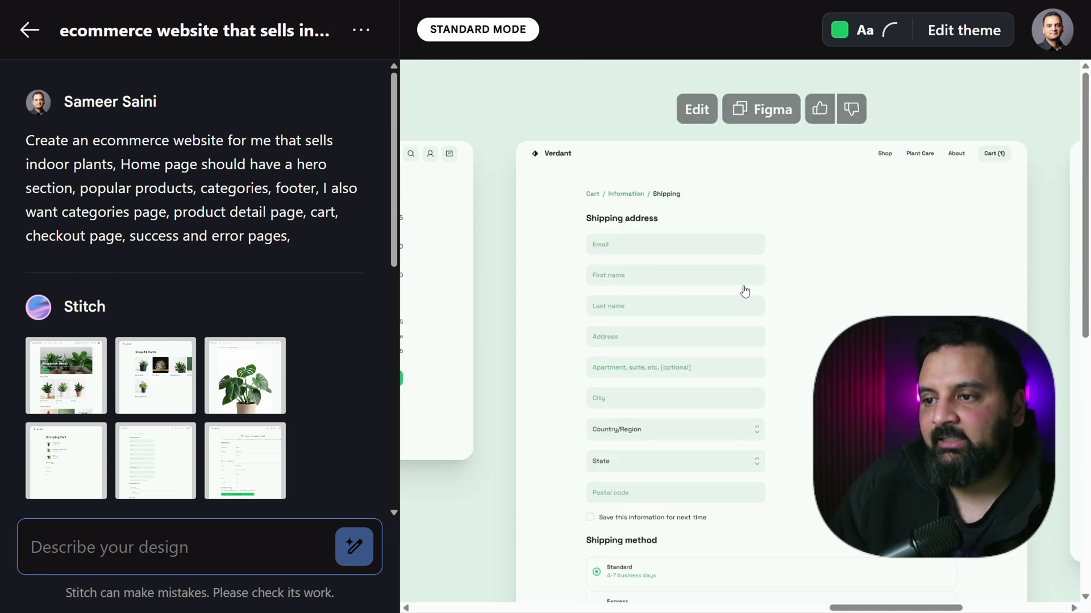
scroll(743, 284, "down", 5)
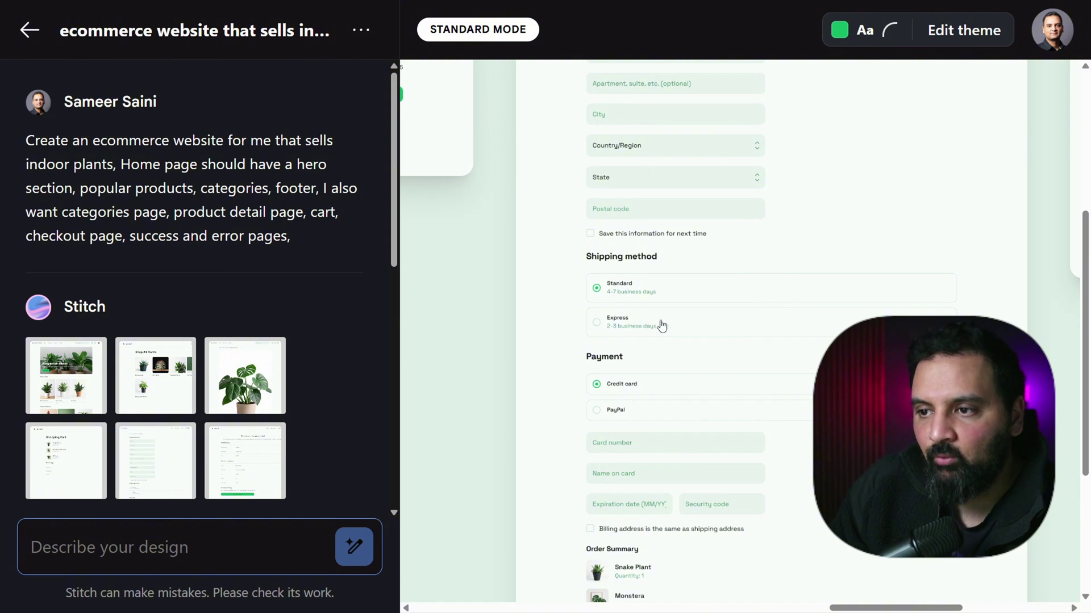
scroll(718, 313, "down", 3)
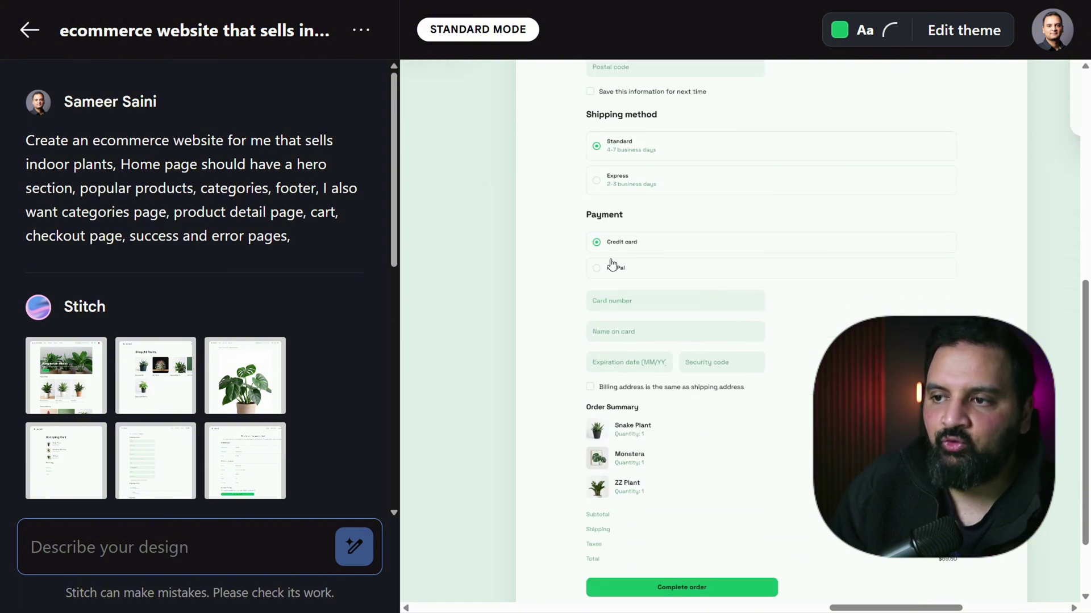
Look over the order success page, from its order summary to the estimated delivery.
scroll(633, 270, "down", 2)
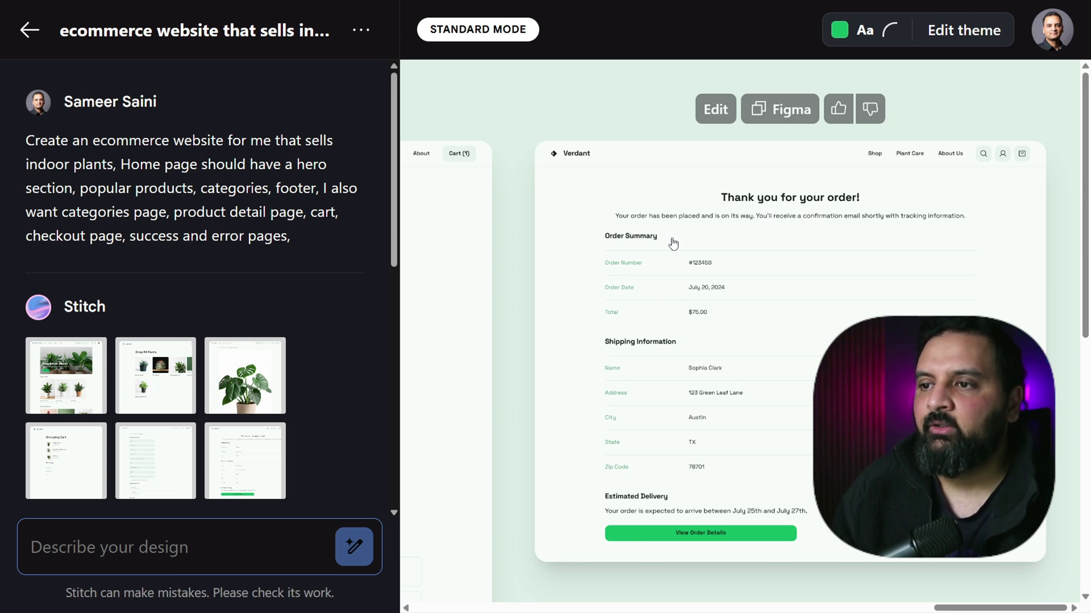
scroll(701, 445, "down", 5)
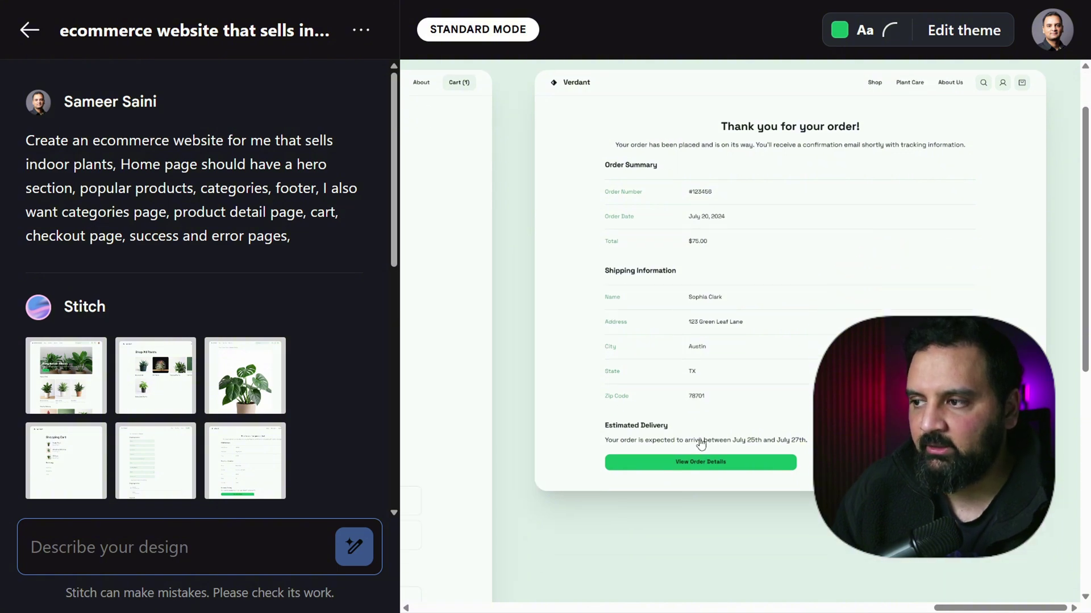
Set the generated website's theme to Light appearance with the yellow color #FAC638.
scroll(701, 446, "up", 5)
key("ctrl+0")
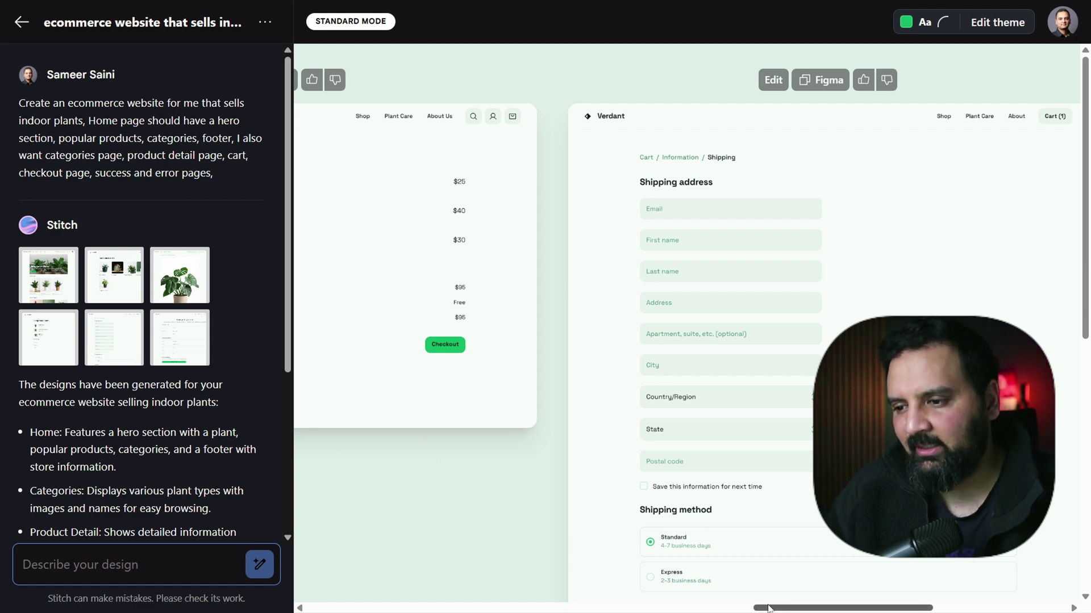
scroll(460, 482, "left", 15)
key("ctrl+minus")
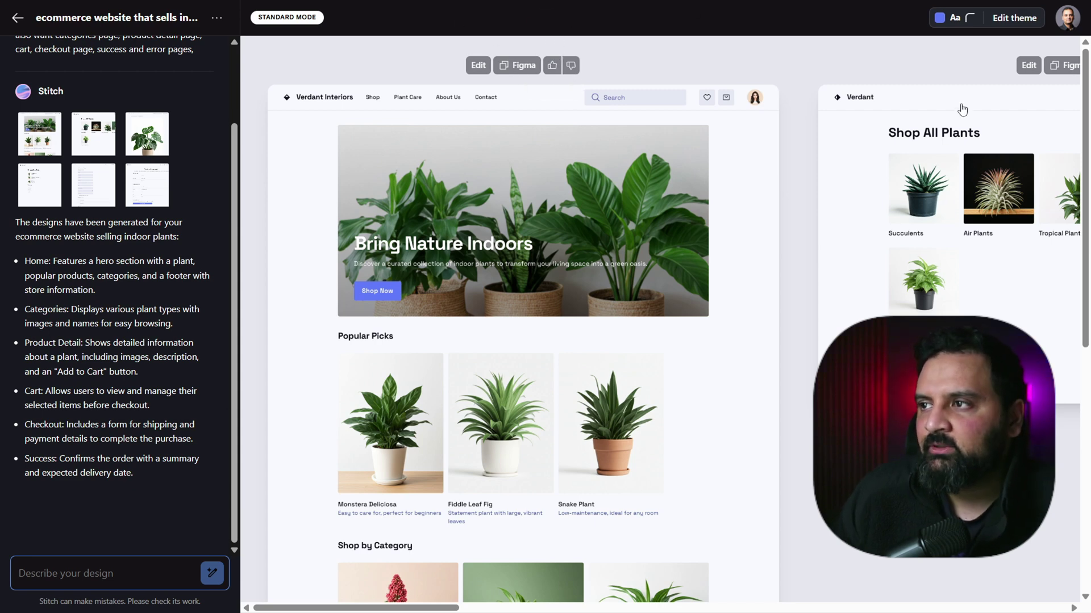
left_click(1004, 21)
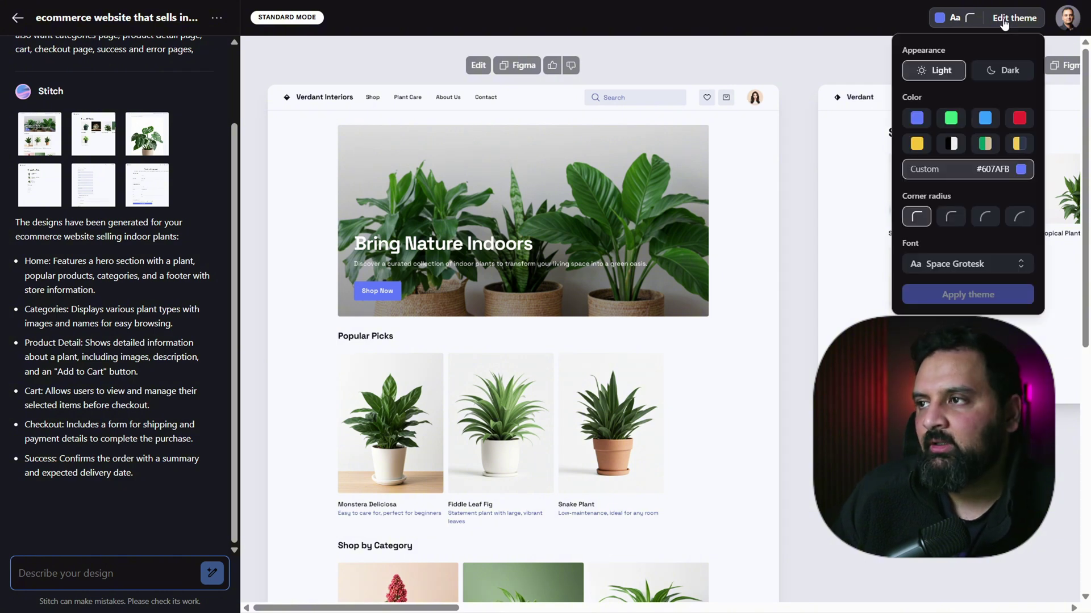
left_click(1012, 73)
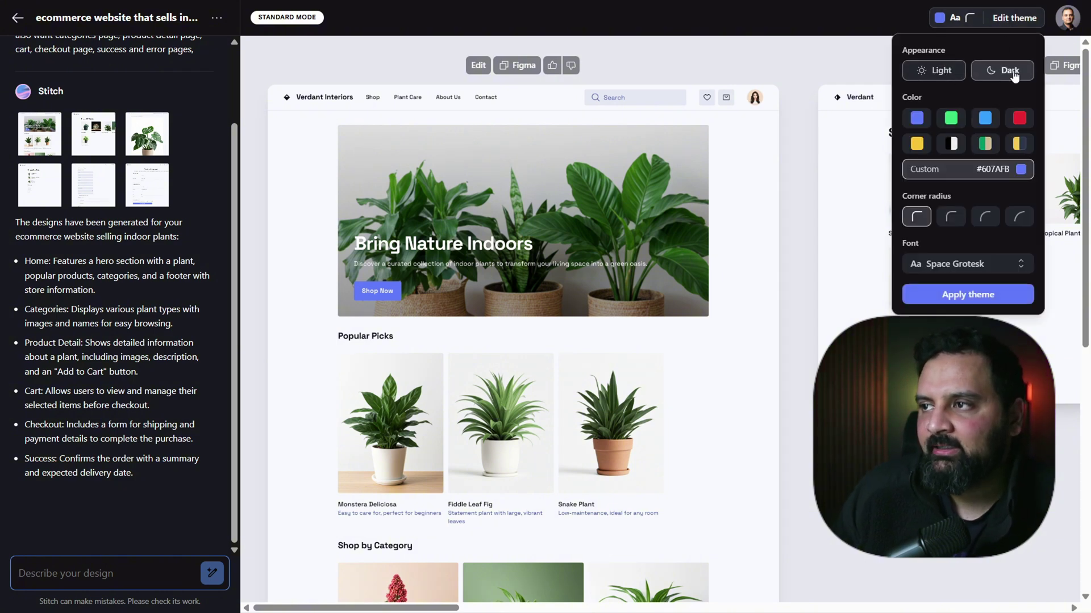
left_click(941, 69)
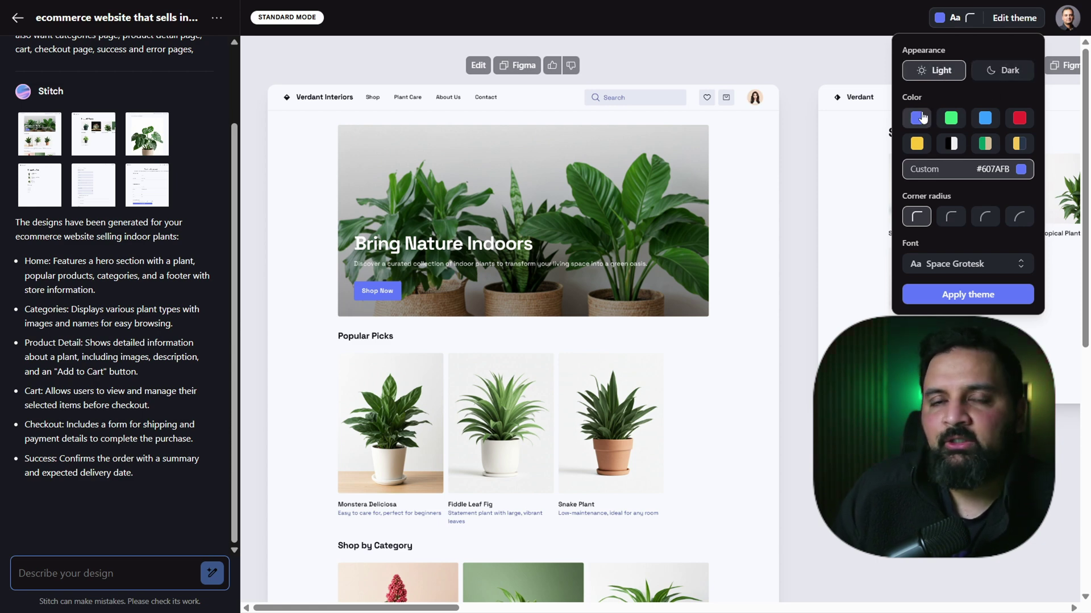
left_click(916, 143)
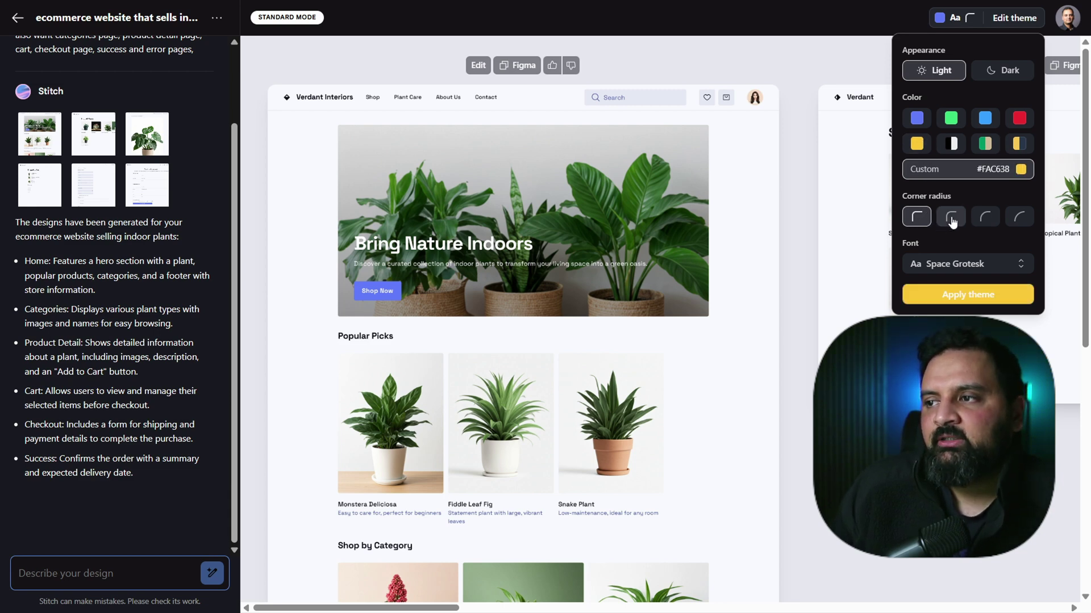
Choose the roundest corner radius and a different font for the theme, and apply it to the design.
left_click(1018, 218)
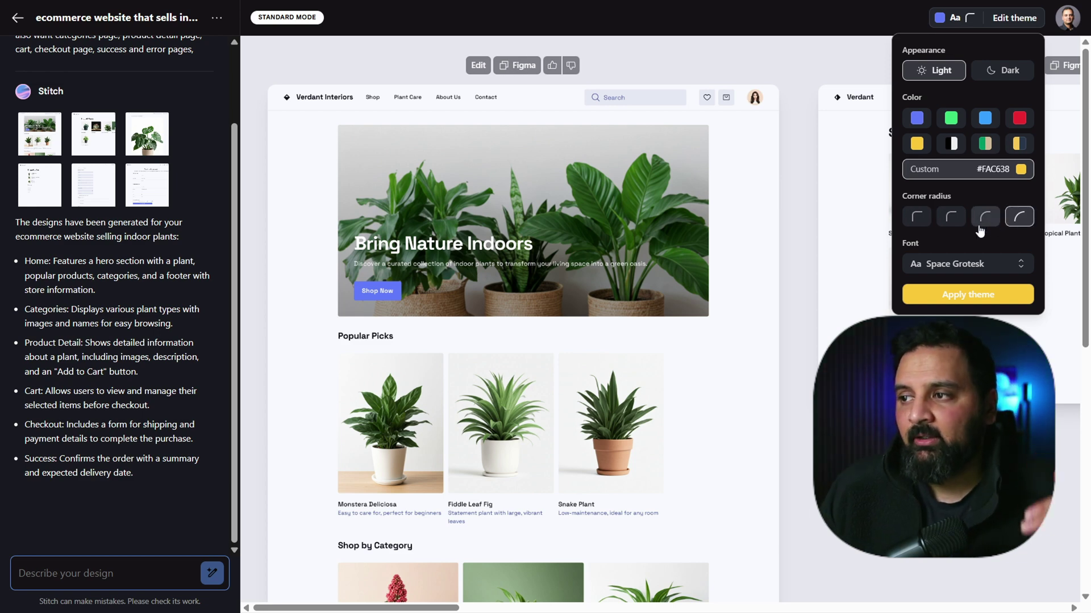
left_click(977, 265)
left_click(975, 303)
left_click(977, 296)
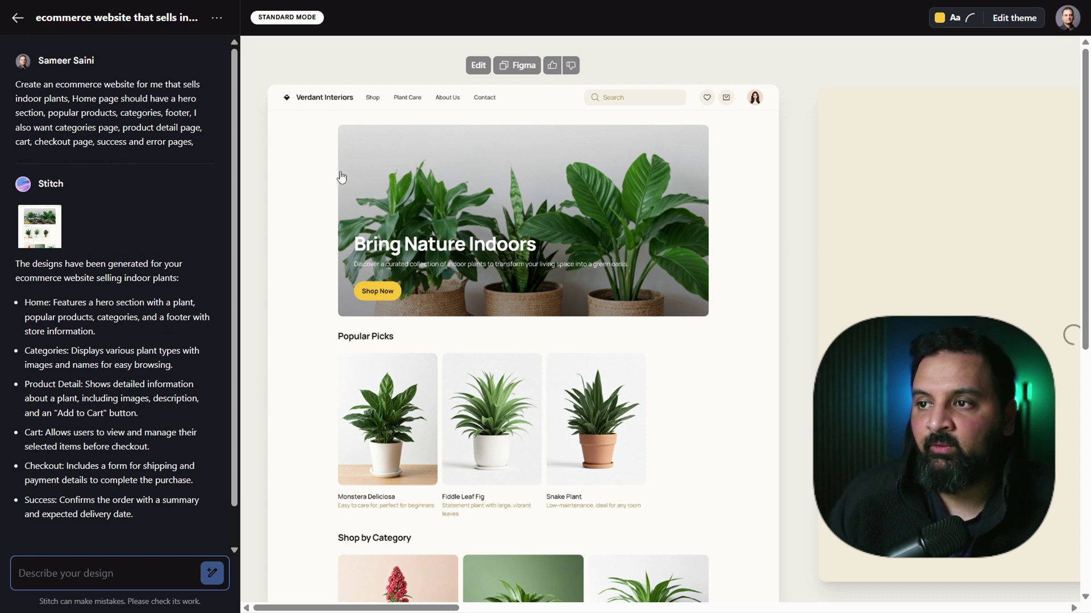
Examine the rethemed home page from the hero section through popular picks and categories to the footer.
scroll(312, 324, "down", 3)
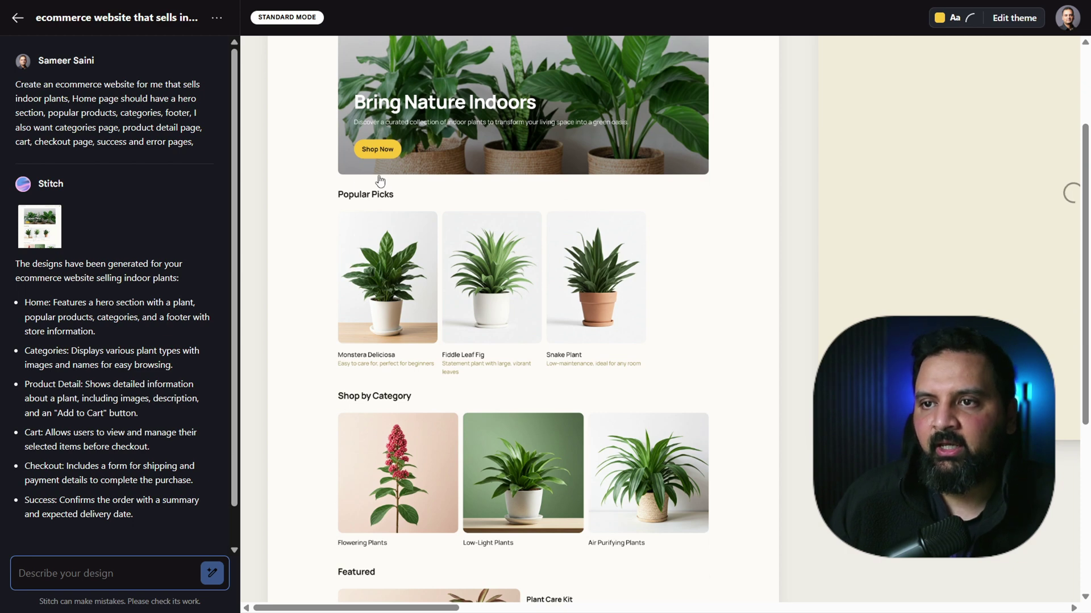
scroll(387, 165, "down", 6)
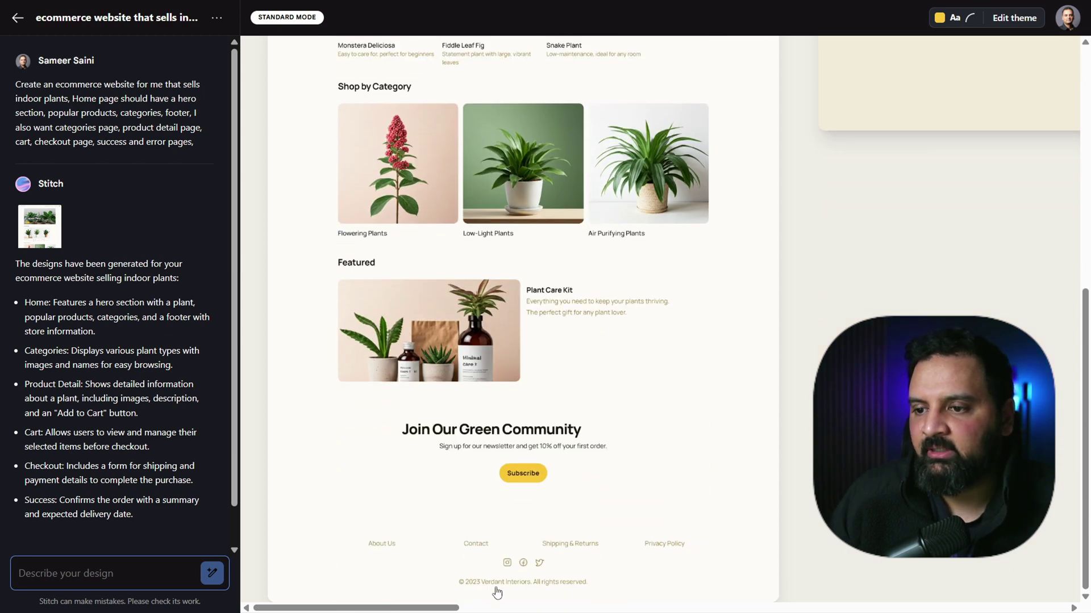
mouse_move(445, 611)
left_mouse_down()
mouse_move(592, 610)
mouse_move(413, 606)
mouse_move(458, 606)
left_mouse_up()
scroll(587, 465, "up", 9)
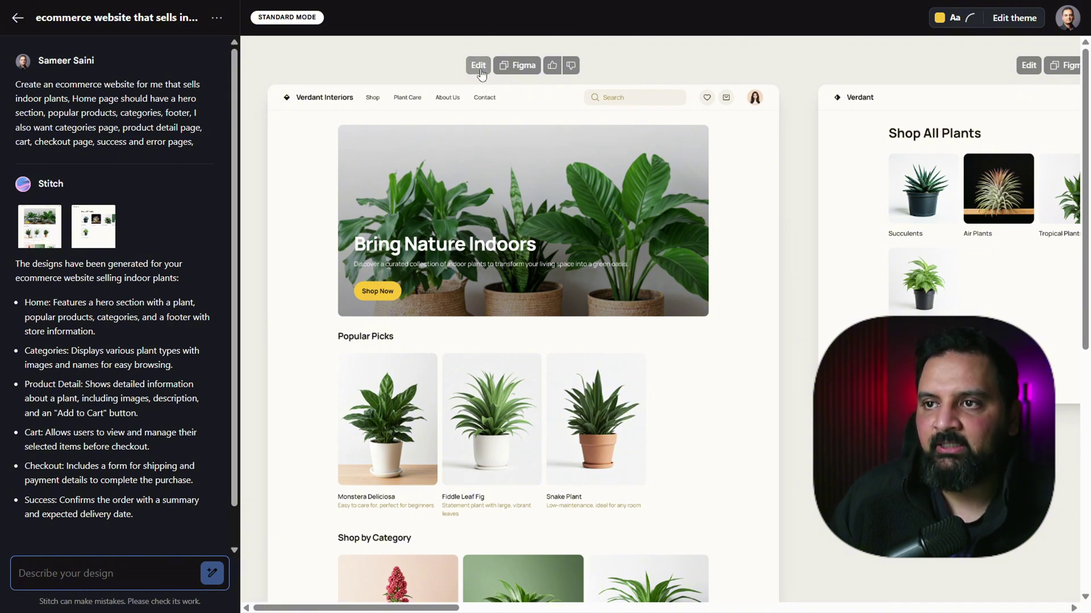
Attach the home page for editing and submit the request "Please change the top navigation background to dark".
left_click(479, 66)
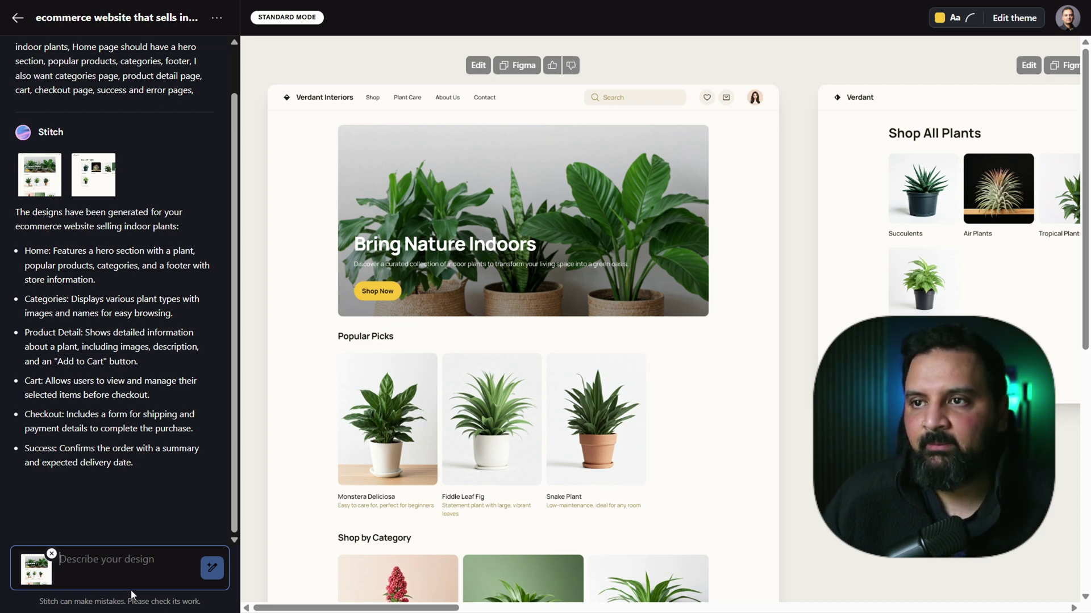
type("Please change the")
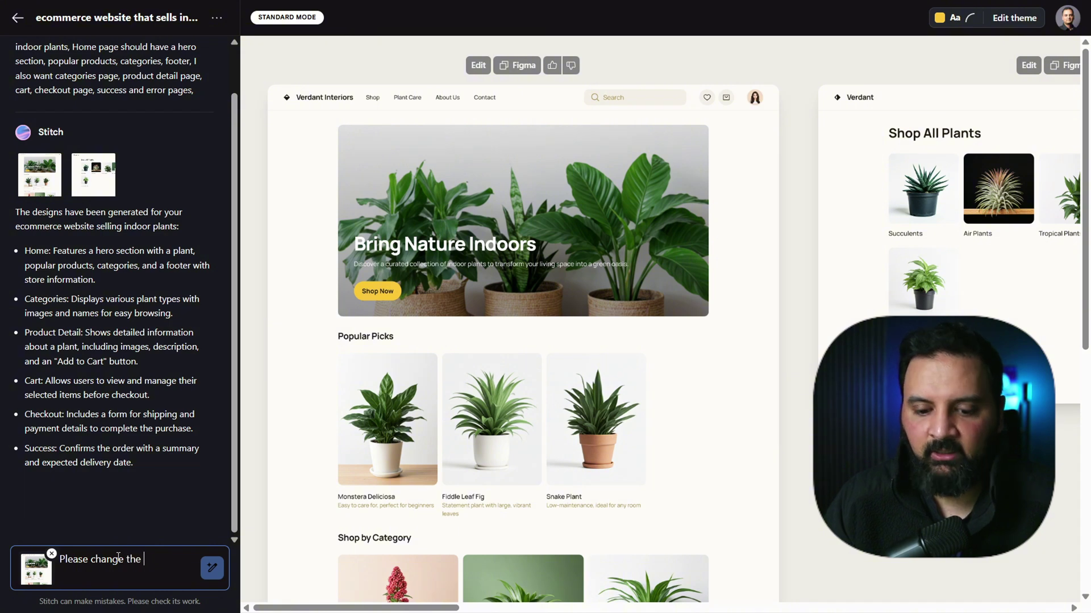
type(" top navigation")
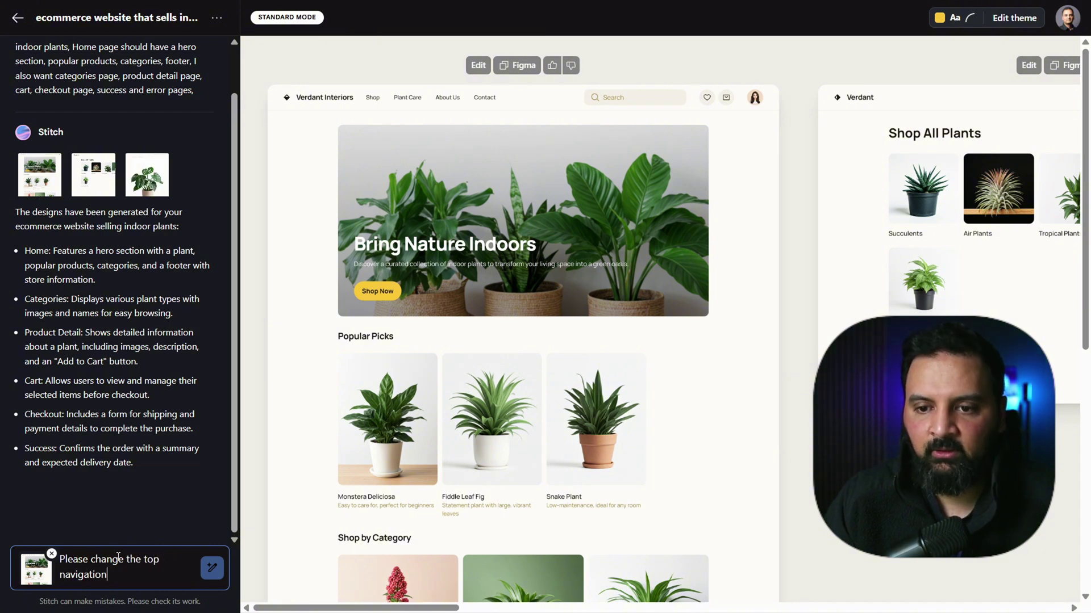
type(" background to dark")
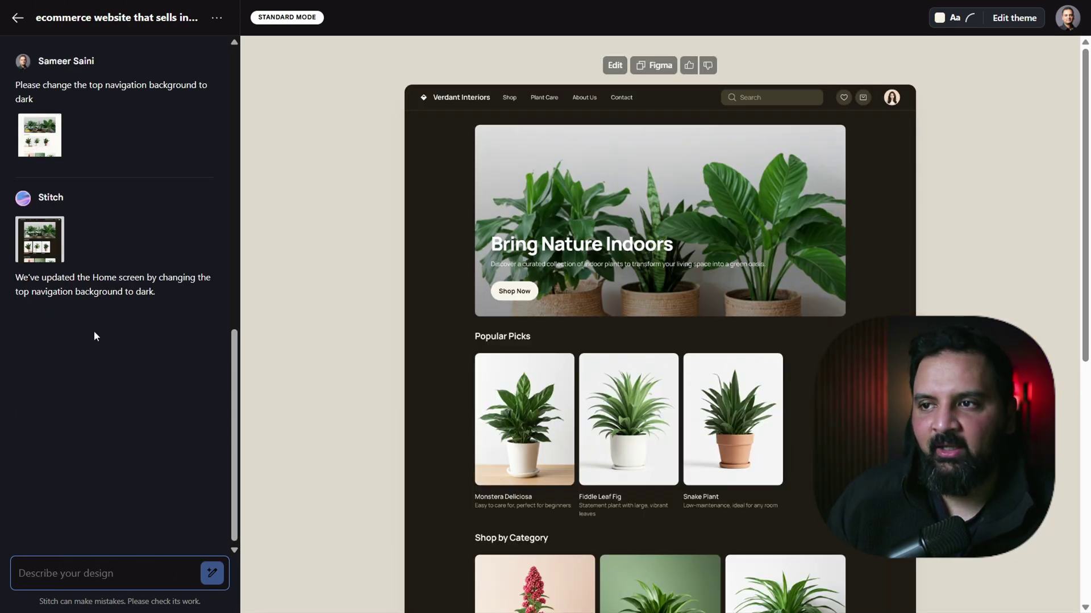
Review the regenerated home page down to the newsletter section and compare it with the top navigation request.
scroll(451, 180, "down", 5)
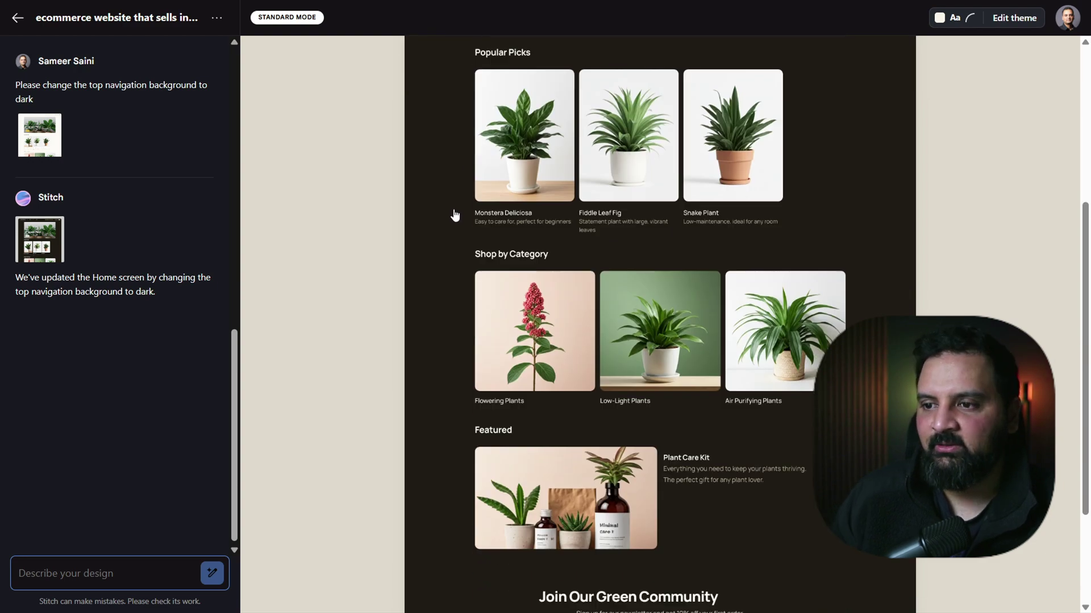
scroll(452, 239, "down", 3)
scroll(452, 261, "up", 8)
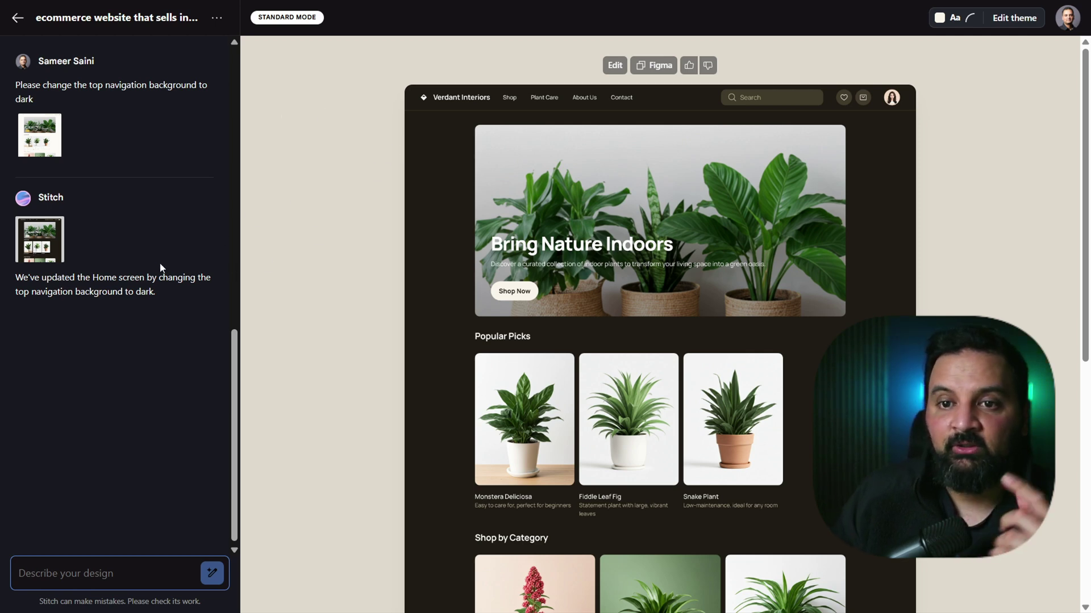
left_click_drag(95, 89, 143, 85)
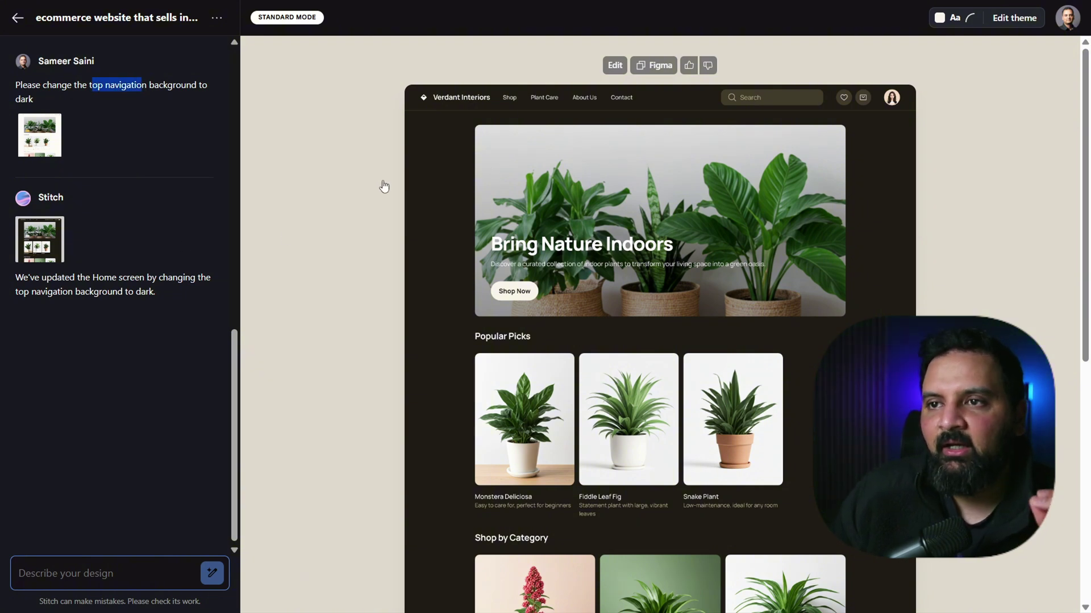
Copy the dark home page design for Figma, switch to Figma and paste it onto the canvas of the Untitled file.
left_click(662, 67)
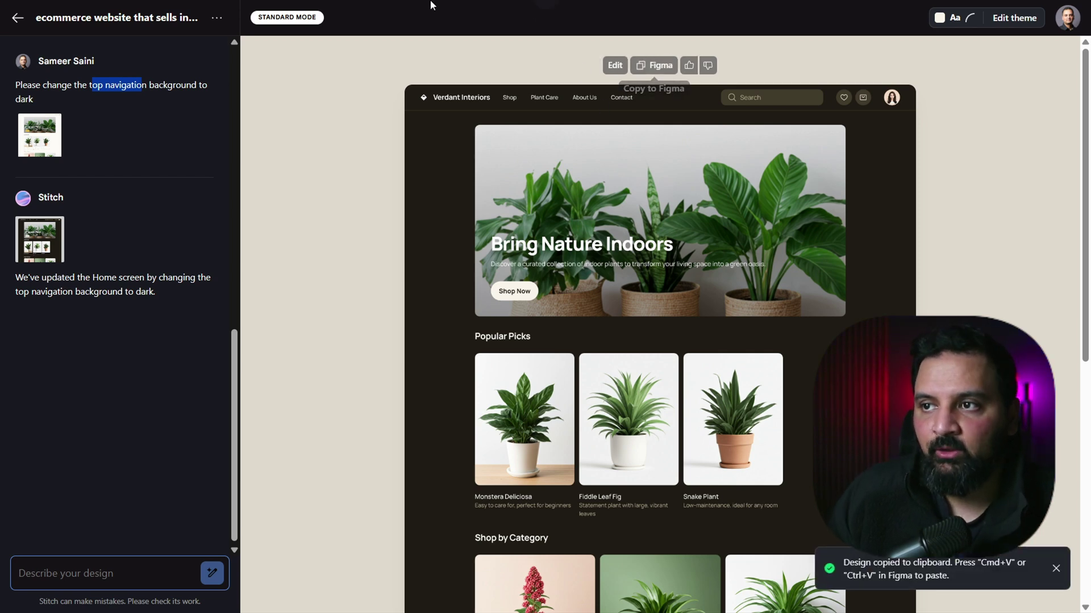
mouse_move(445, 6)
key("F11")
key("ctrl+Tab")
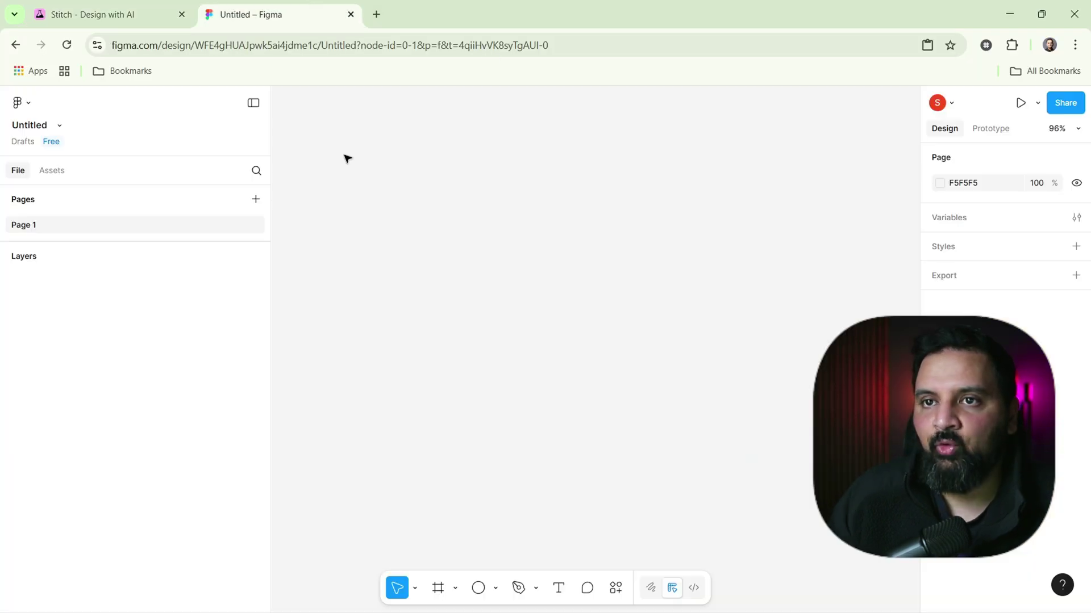
right_click(397, 216)
left_click(472, 218)
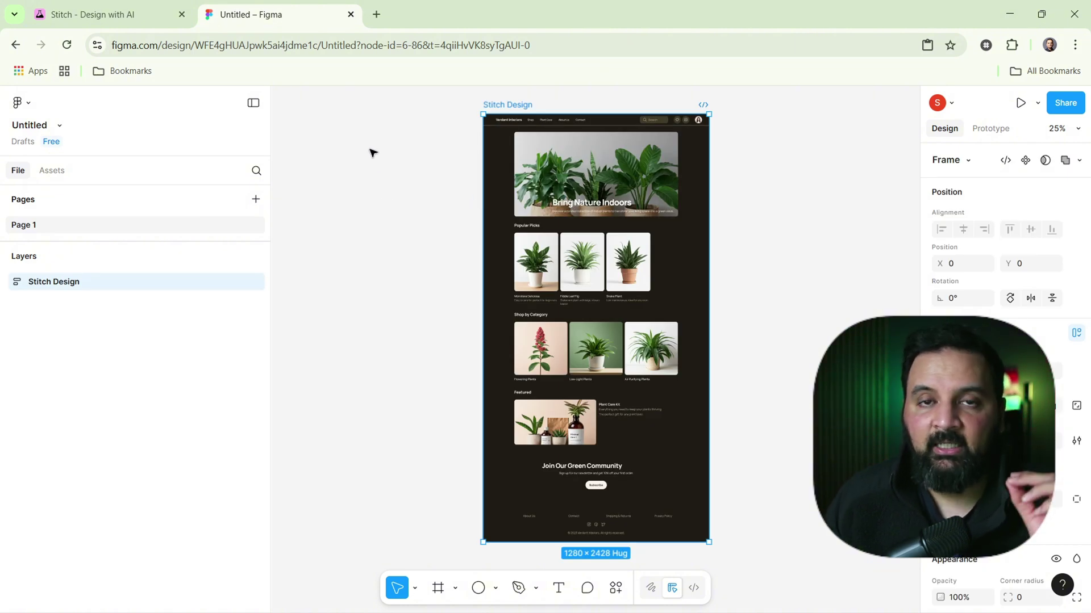
Select the pasted Stitch Design frame and expand its nested frames to inspect the layer structure.
left_click(377, 207)
key("ctrl+a")
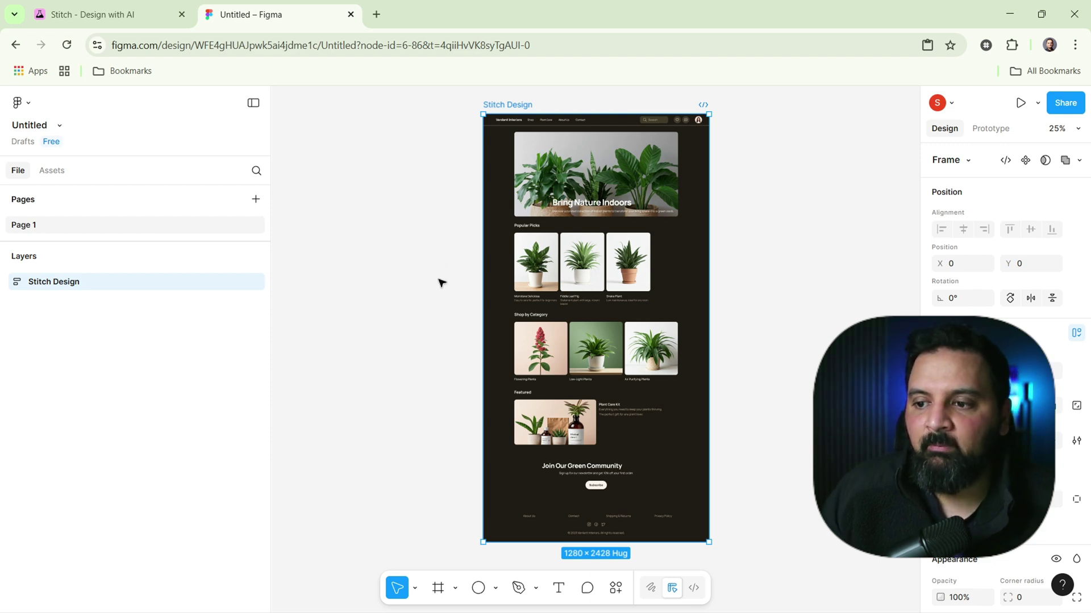
scroll(440, 281, "up", 1)
scroll(426, 286, "up", 1)
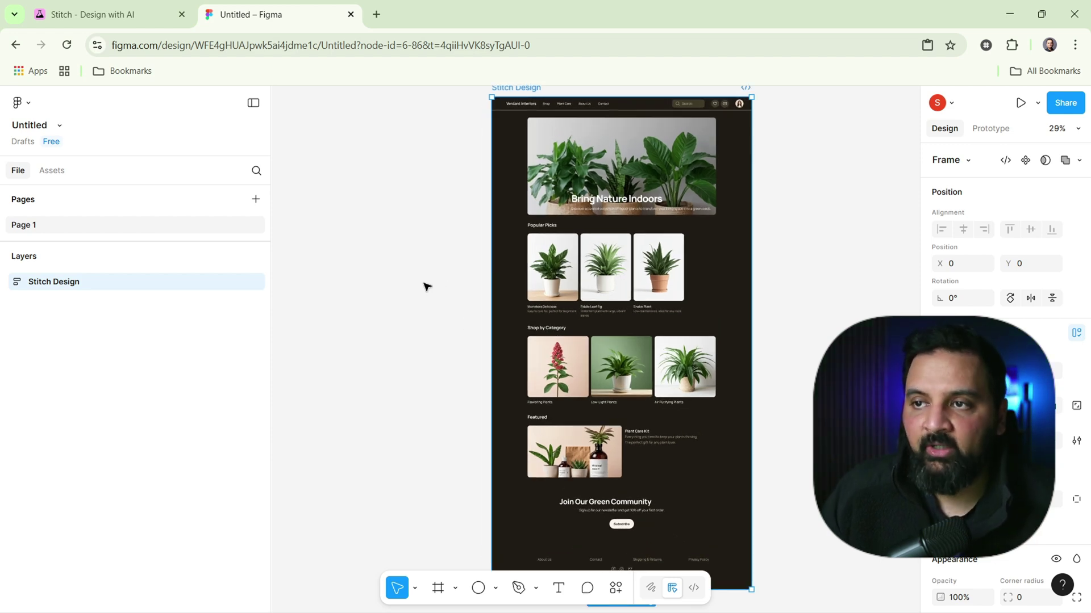
key("Return")
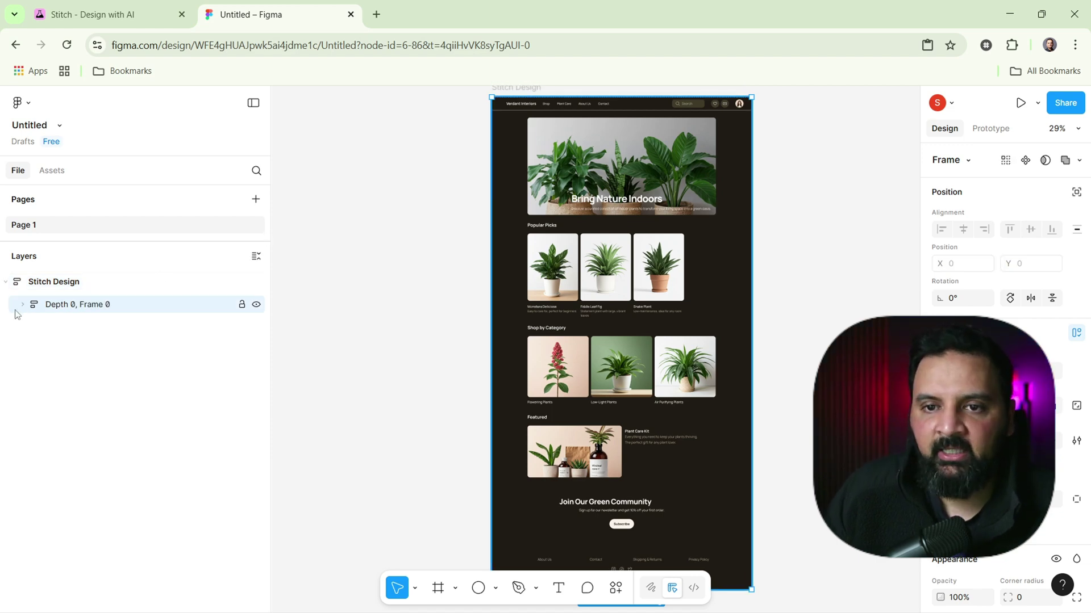
key("Return")
left_click(41, 327)
left_click(57, 350)
Replace the hero heading "Bring Nature Indoors" with "My Indoor Plant Store" and finish editing the text.
left_click(601, 199, "ctrl")
key("Return")
type("Thi")
key("BackSpace")
key("BackSpace")
key("BackSpace")
type("My Ind")
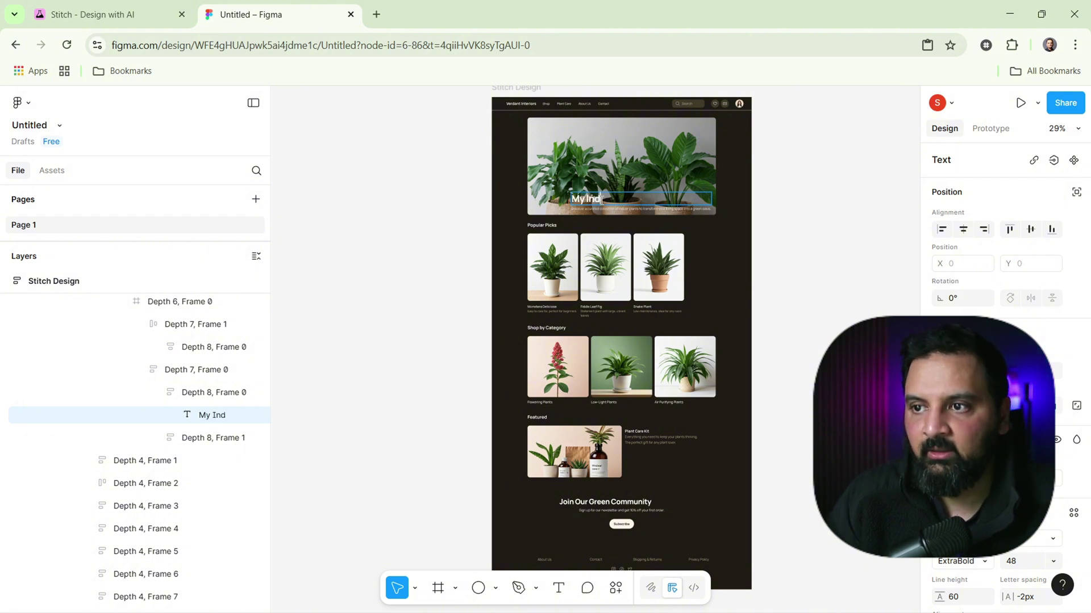
type("oor Plant Store")
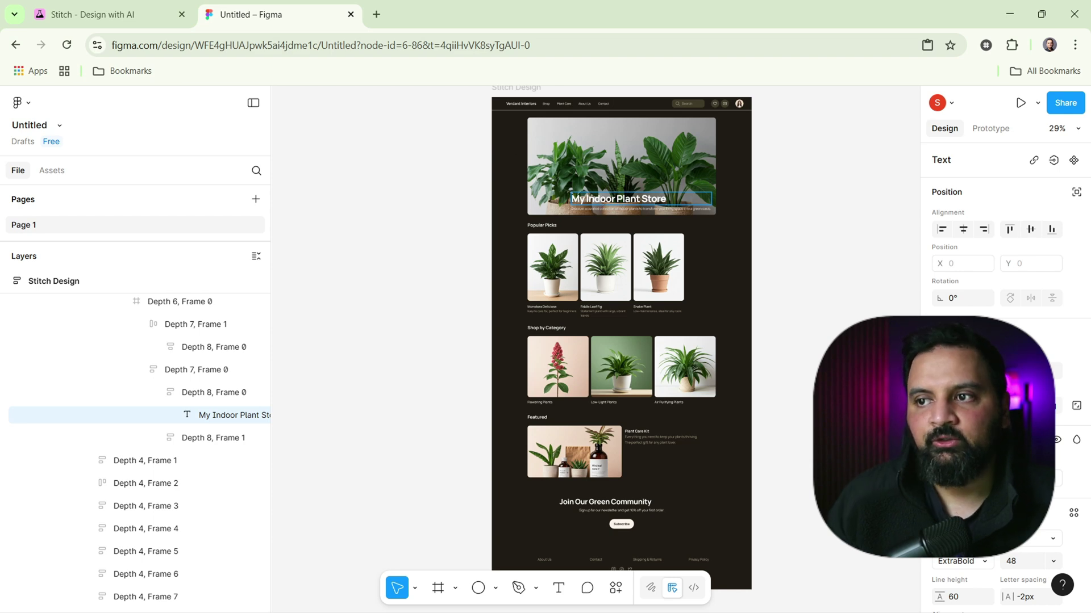
key("Escape")
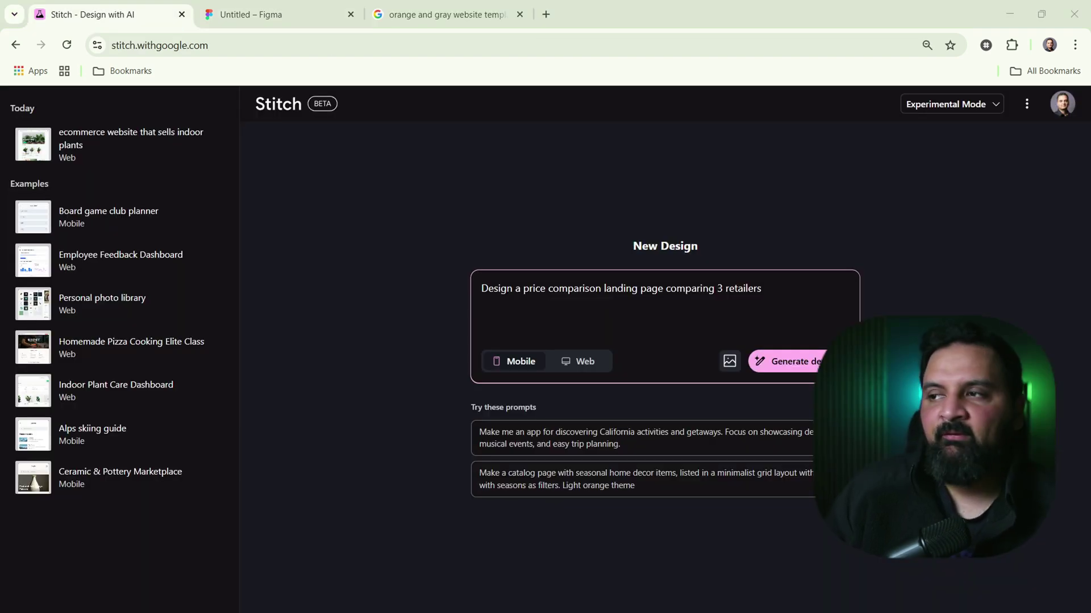
In Stitch, select Experimental Mode for a new design and attach the orange website image from the Pictures Screenshots folder.
left_click(993, 104)
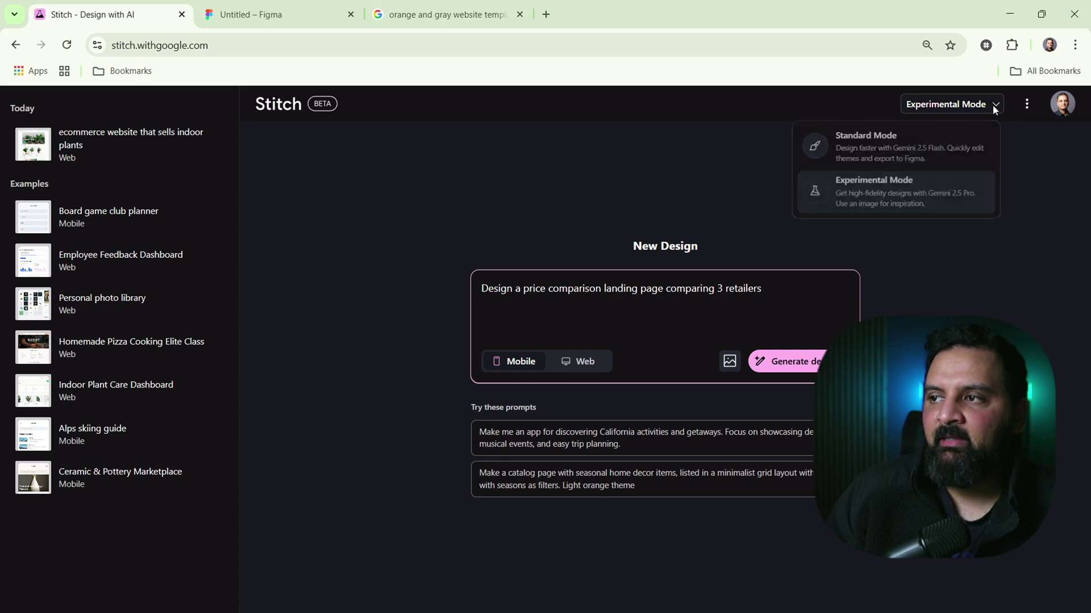
left_click(928, 199)
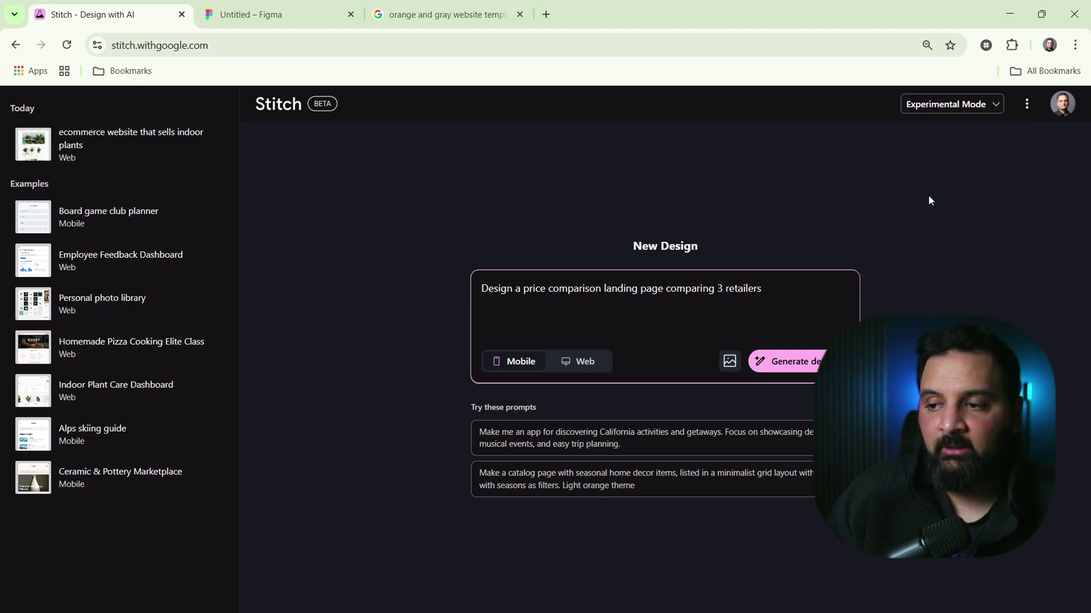
left_click(728, 362)
scroll(380, 273, "down", 2)
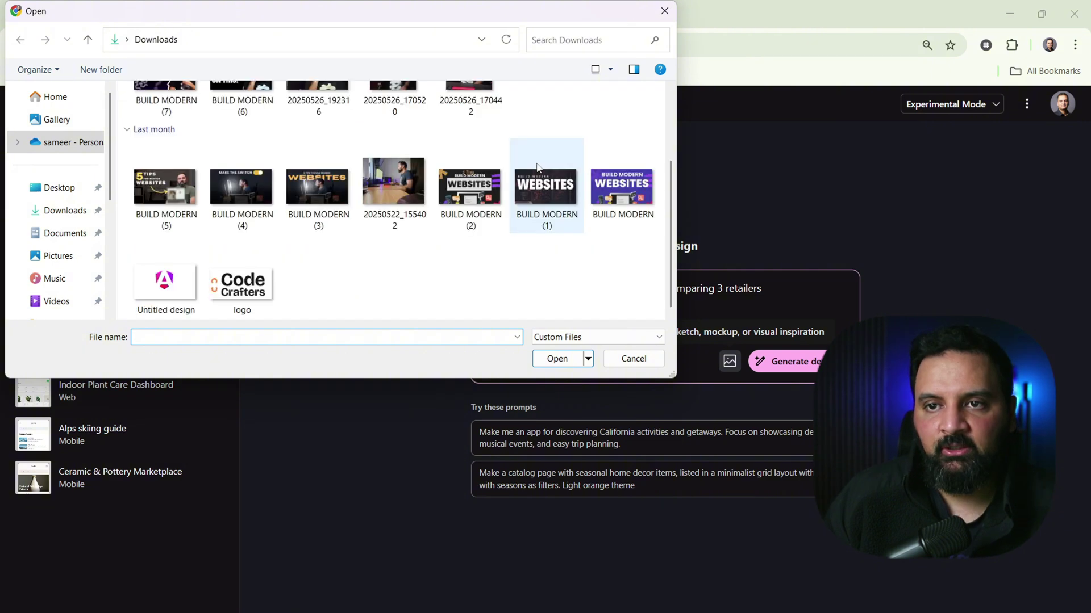
left_click(59, 233)
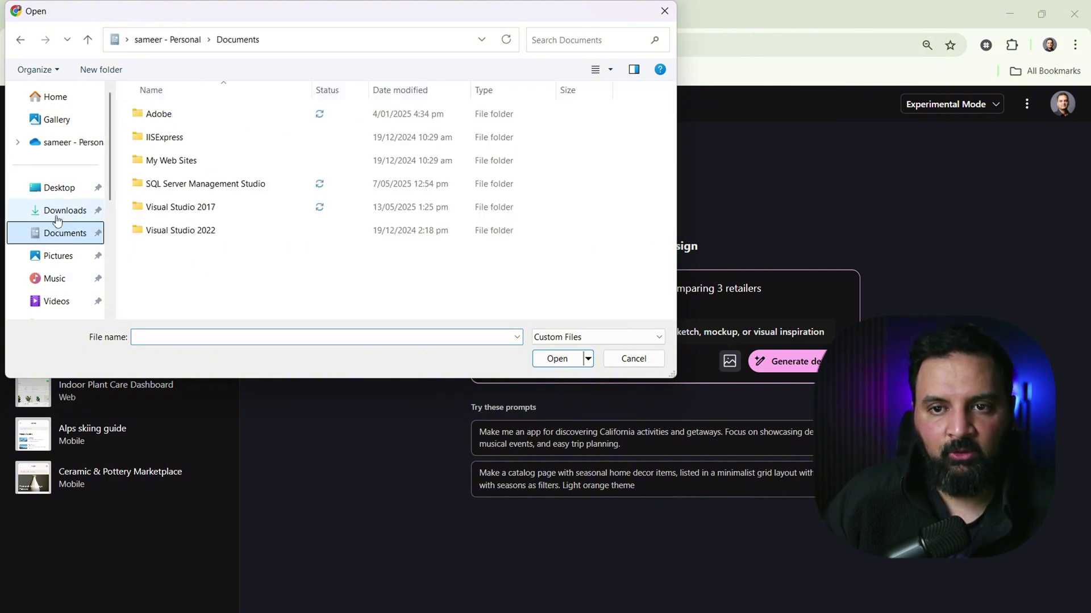
left_click(59, 255)
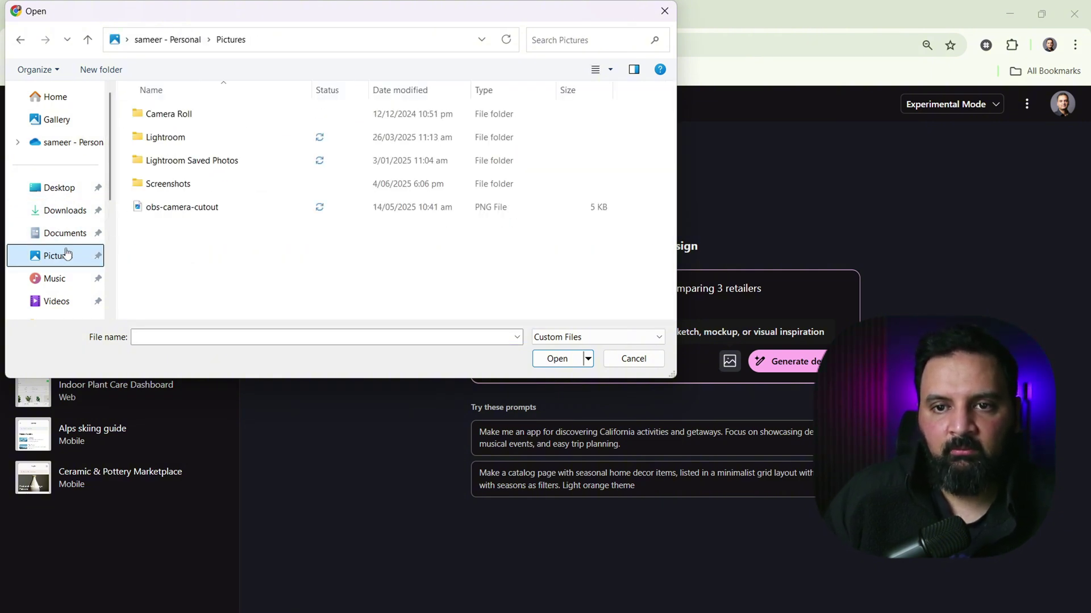
double_click(176, 183)
scroll(287, 180, "down", 5)
double_click(165, 250)
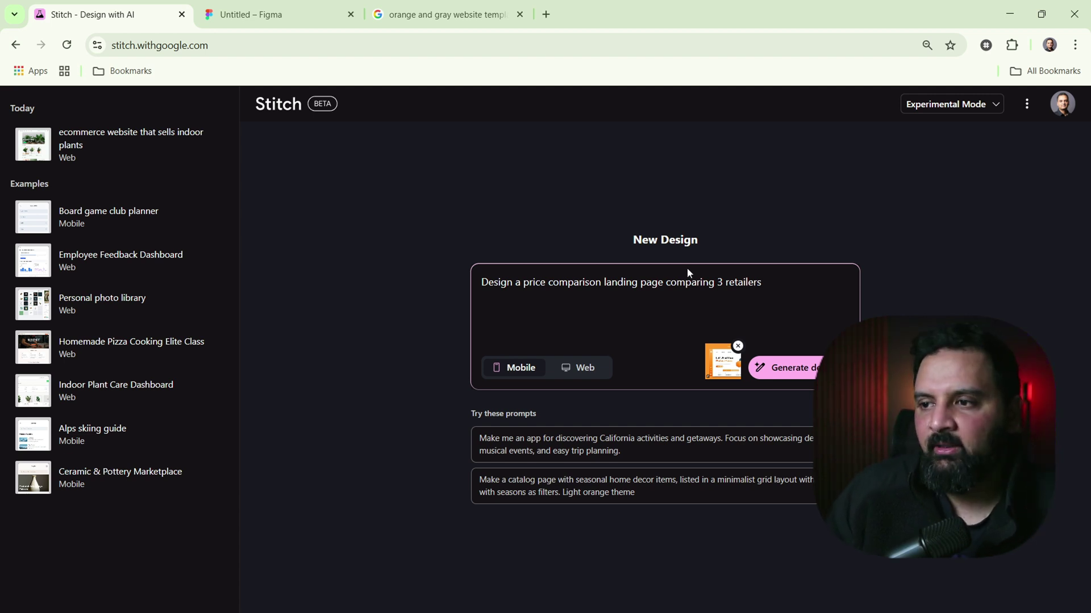
Check the prompt "Design a price comparison landing page comparing 3 retailers" and generate the Mobile design with the attached image.
left_click_drag(487, 282, 674, 281)
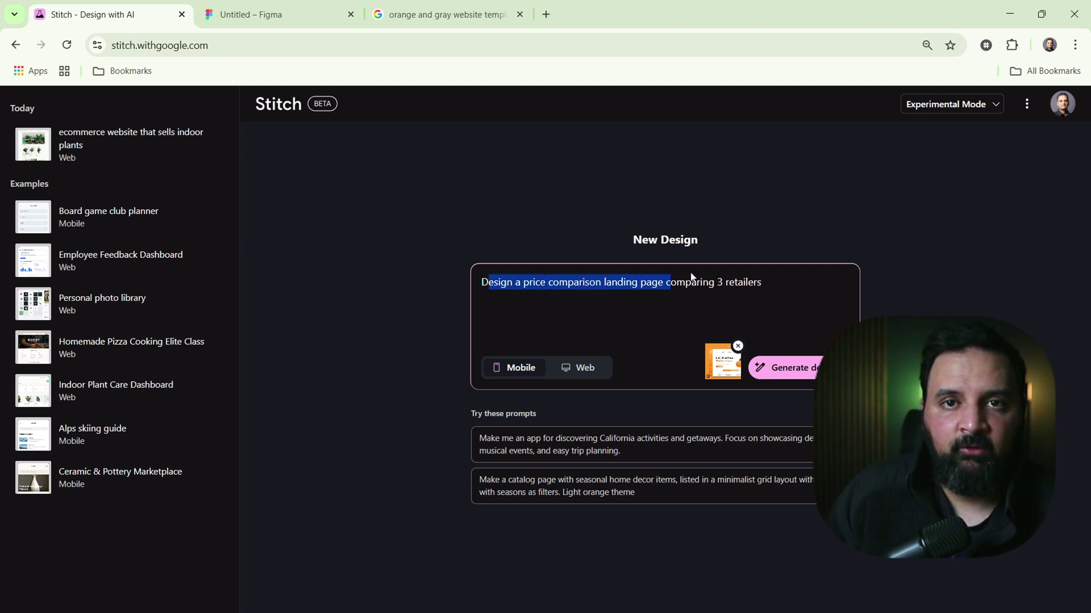
left_click(713, 282)
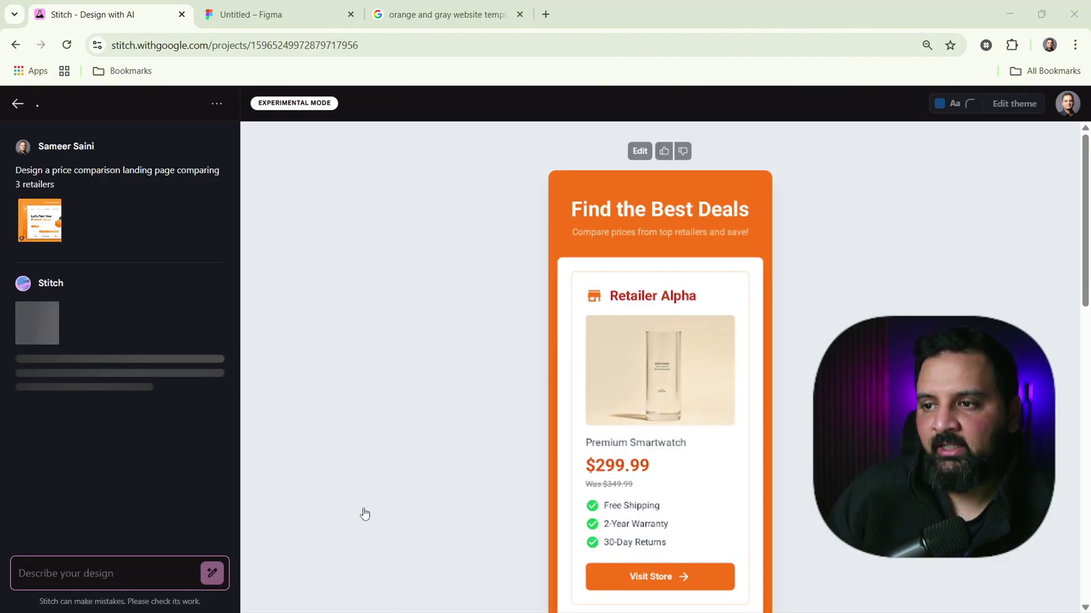
Compare the reference orange website template in Google Images with the generated price comparison page in Stitch, examining its colours and retailer cards.
left_click(416, 6)
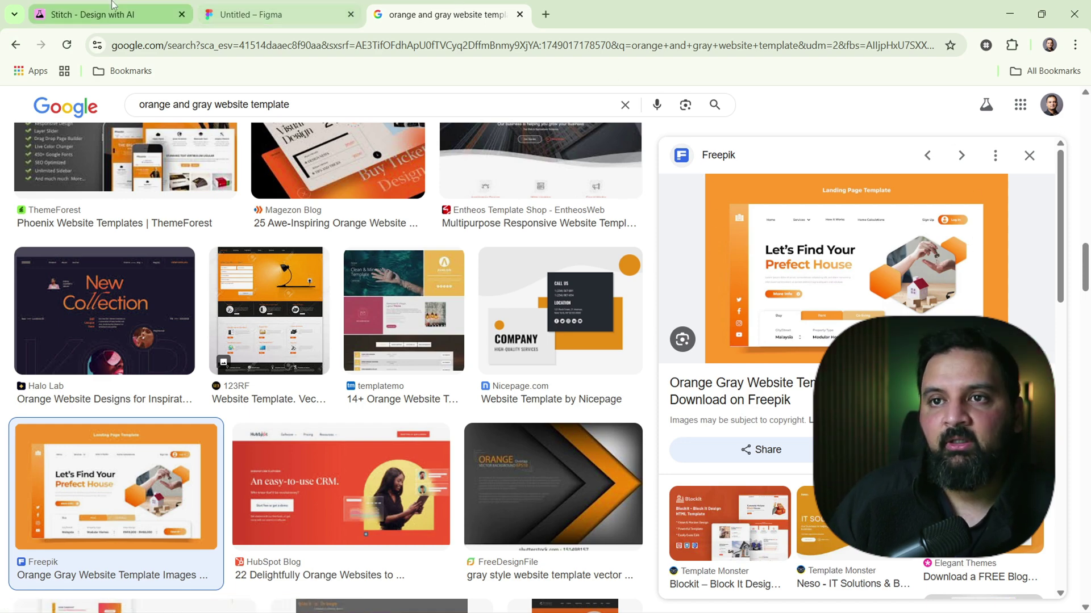
left_click(258, 4)
left_click(168, 7)
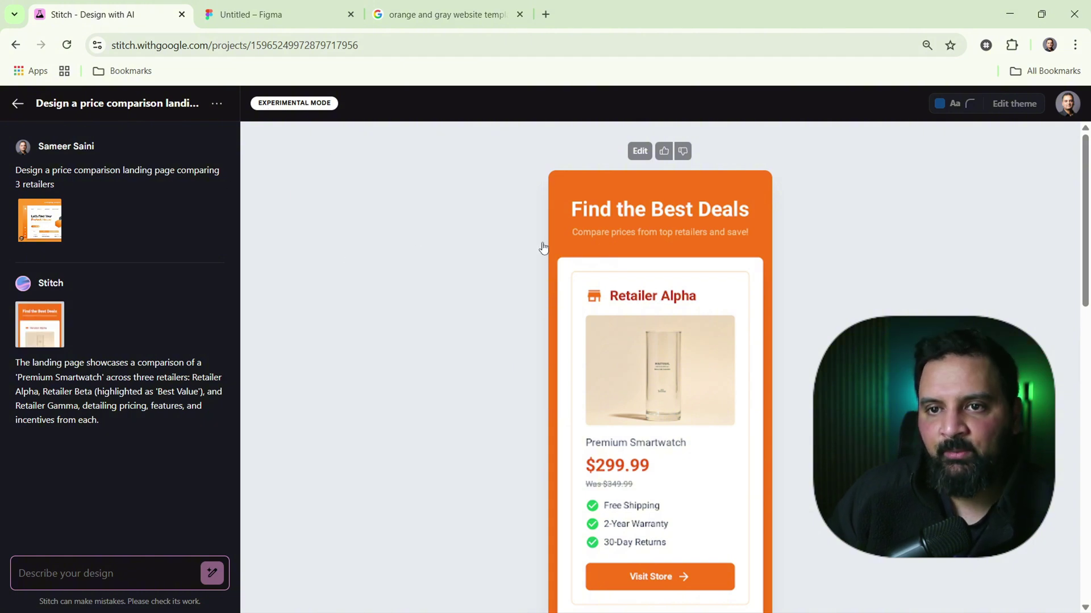
scroll(505, 253, "down", 1)
scroll(506, 251, "down", 2)
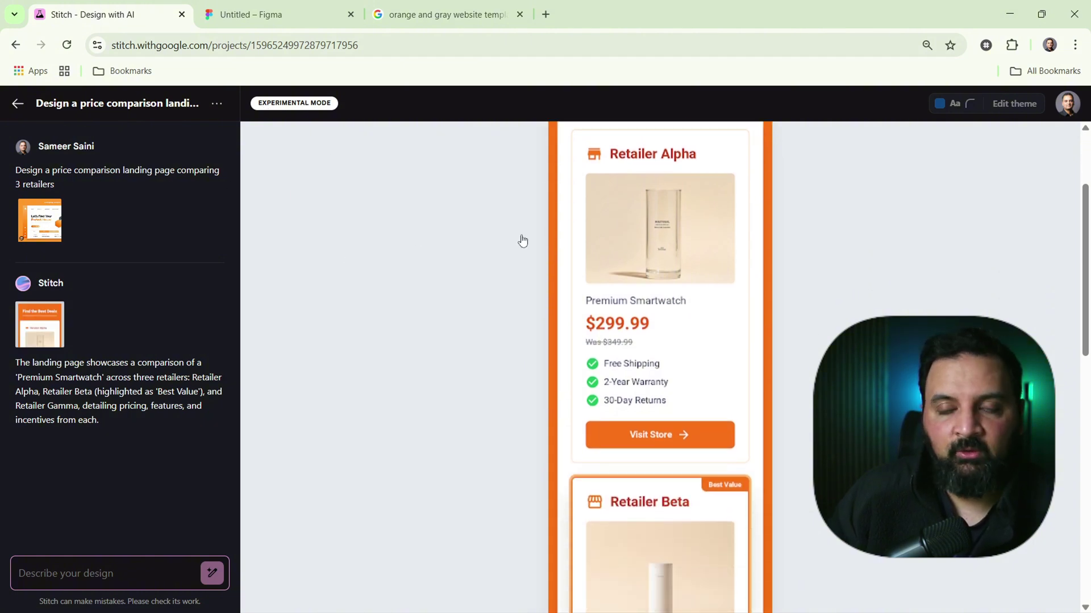
scroll(545, 273, "up", 3)
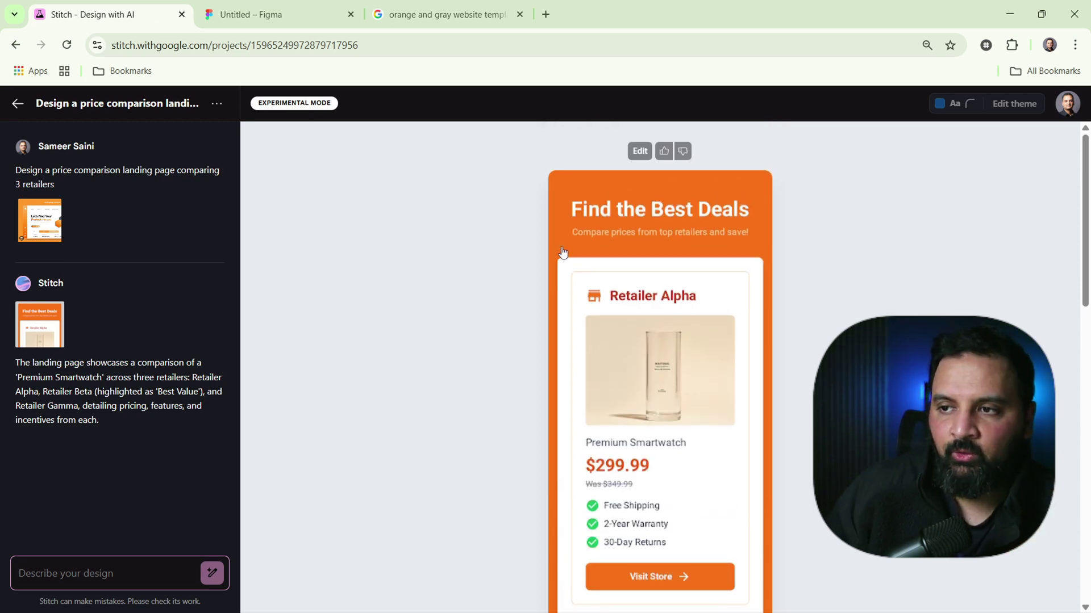
scroll(564, 258, "down", 3)
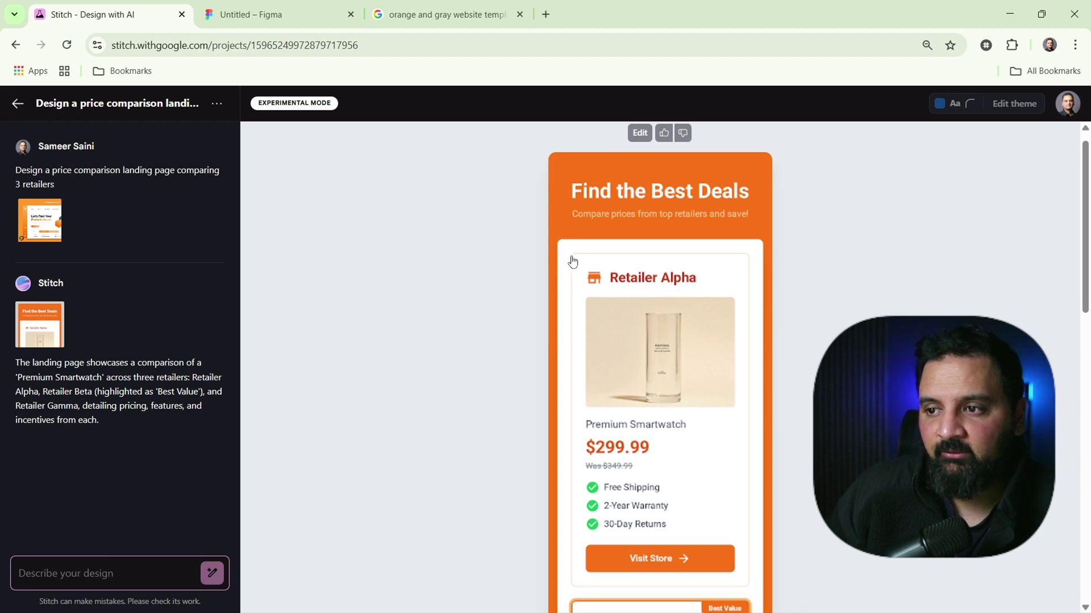
scroll(543, 285, "up", 3)
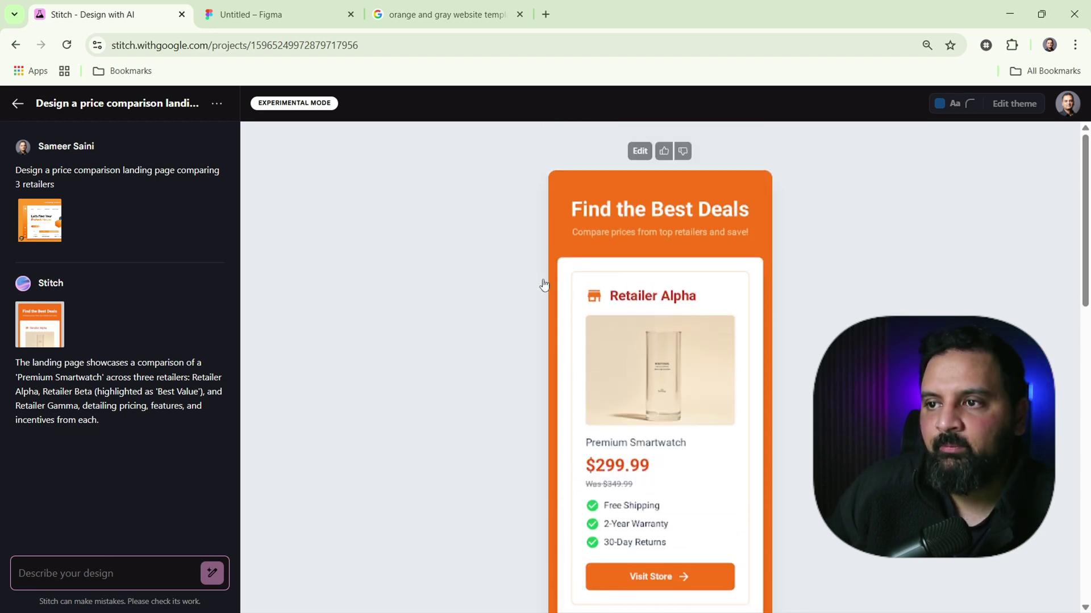